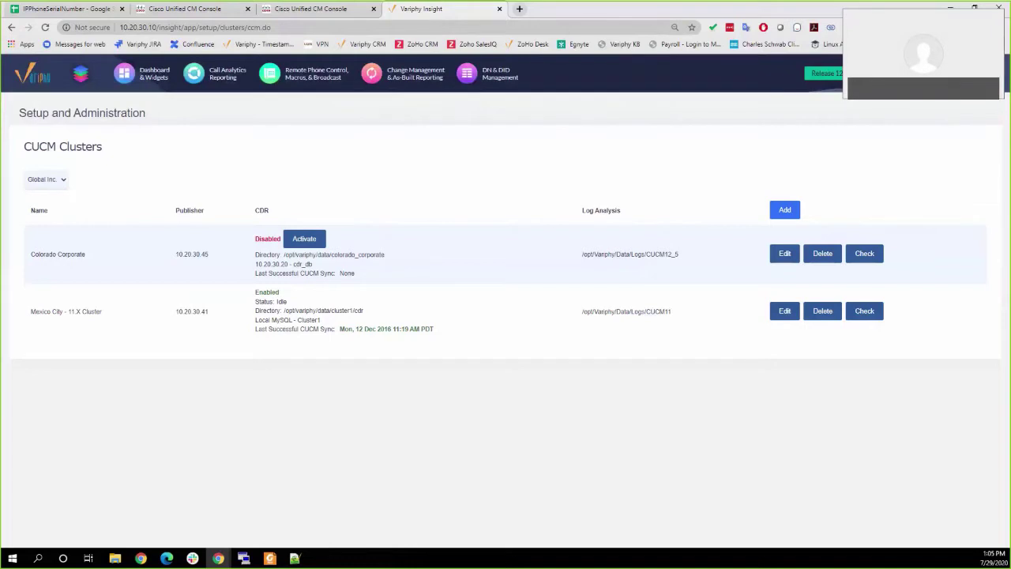
- Check the CUCM console at 10.20.30.41 and open Variphy Insight's change management snapshots for the Mexico City cluster
left_click(319, 9)
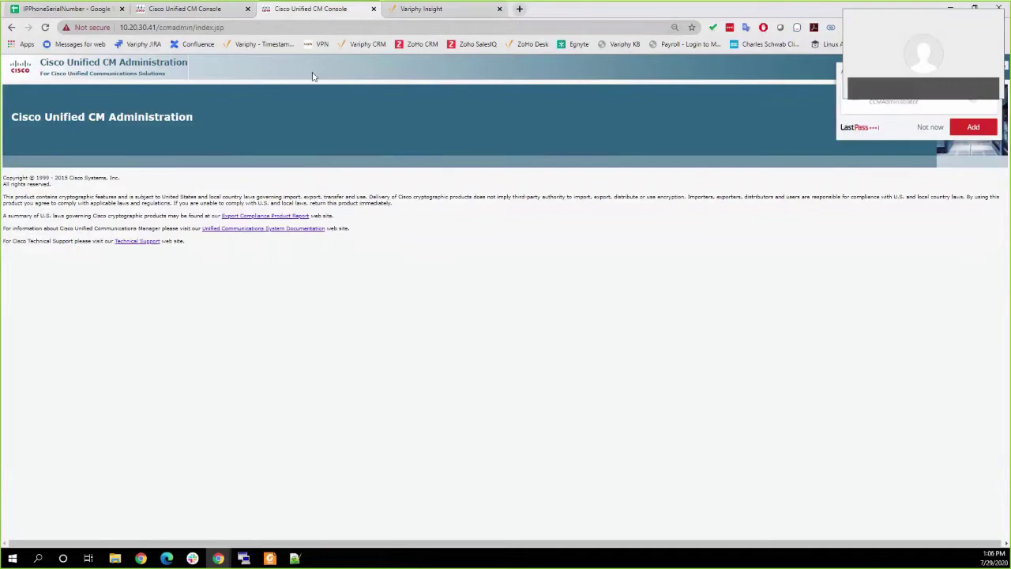
left_click(411, 10)
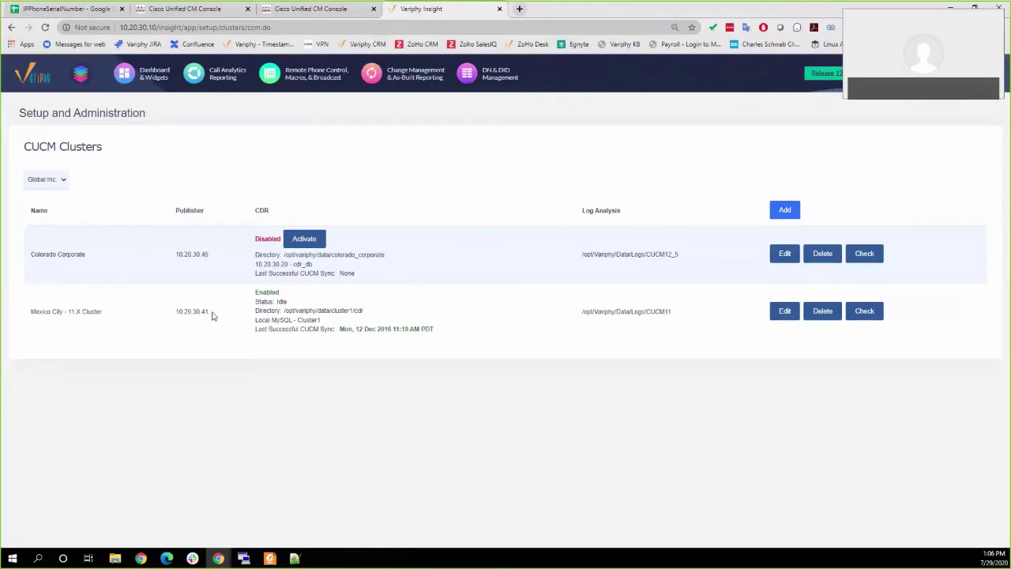
left_click(418, 75)
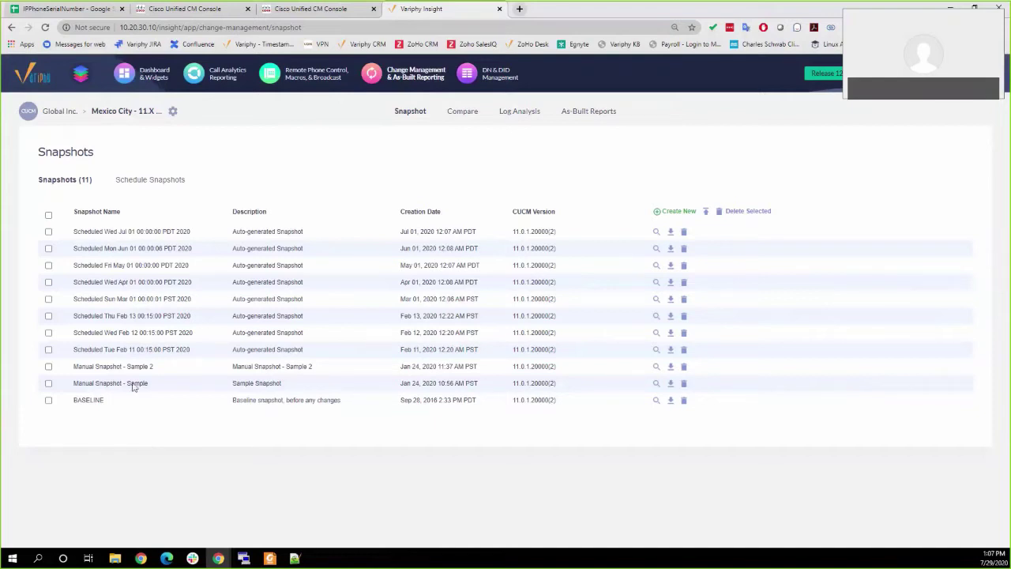
- Review the snapshot schedules and the Mexico City cluster's cleanup settings without saving, and return to the snapshot list
left_click(150, 181)
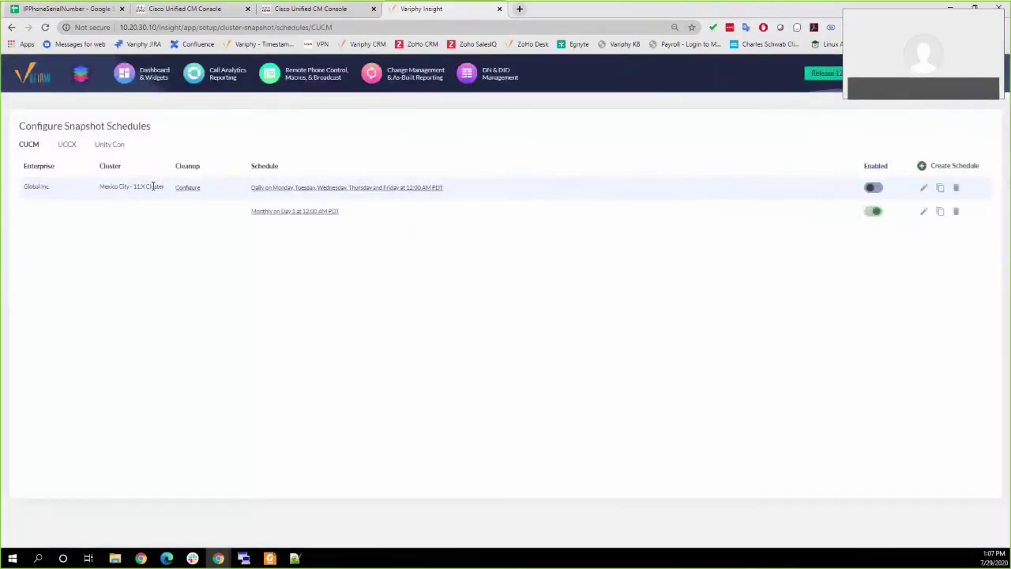
left_click(303, 193)
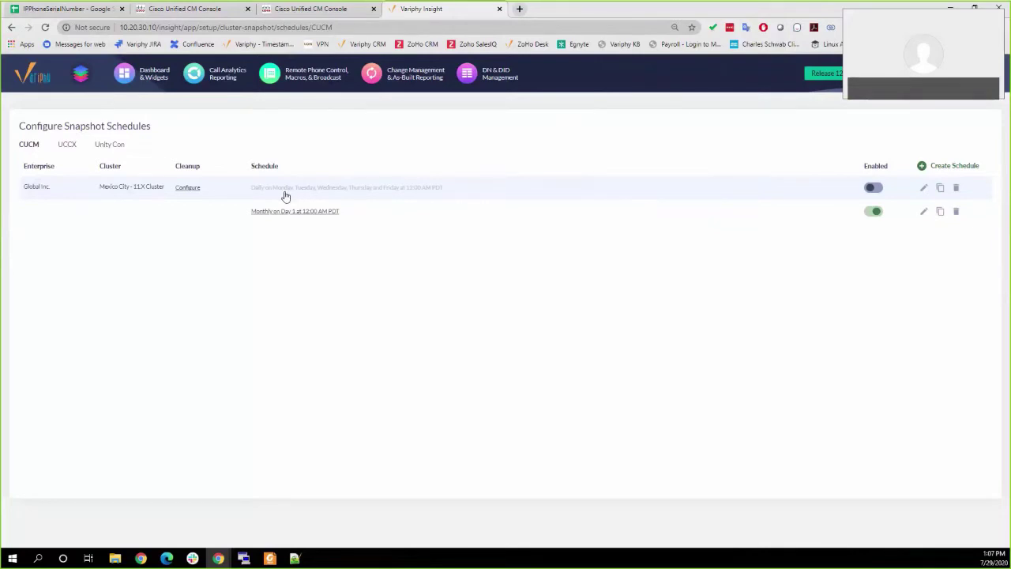
left_click(188, 189)
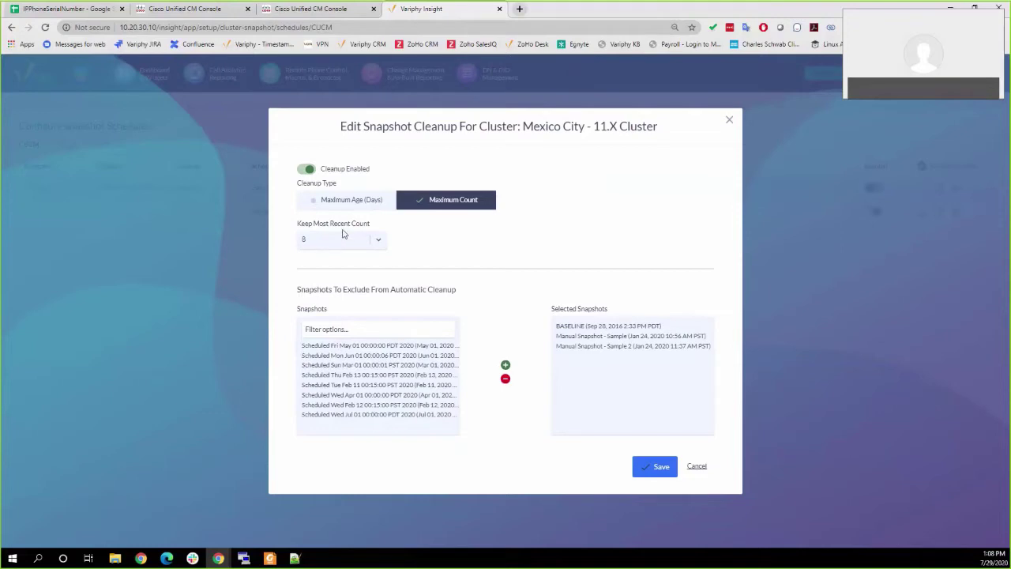
left_click(698, 466)
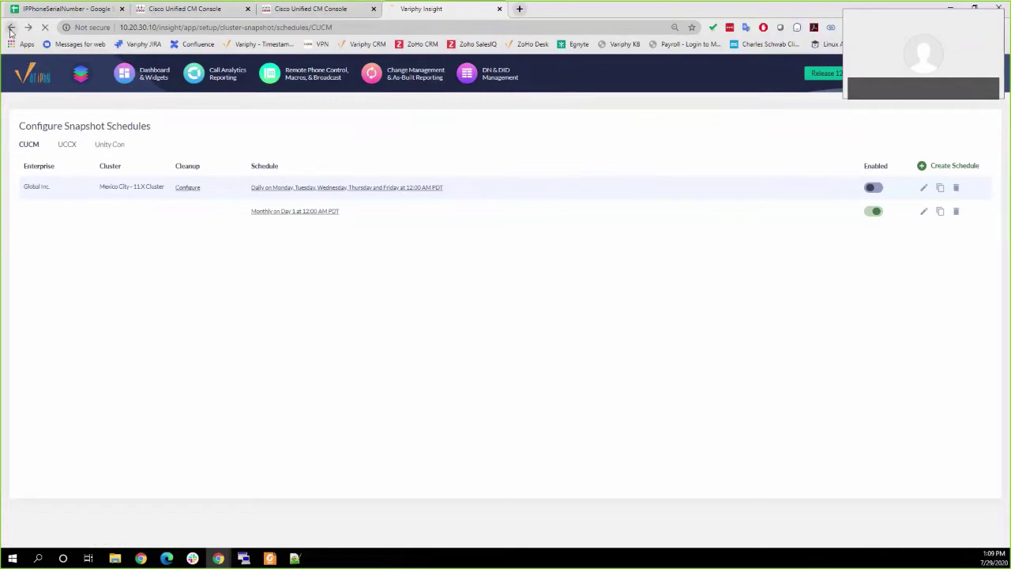
left_click(125, 187)
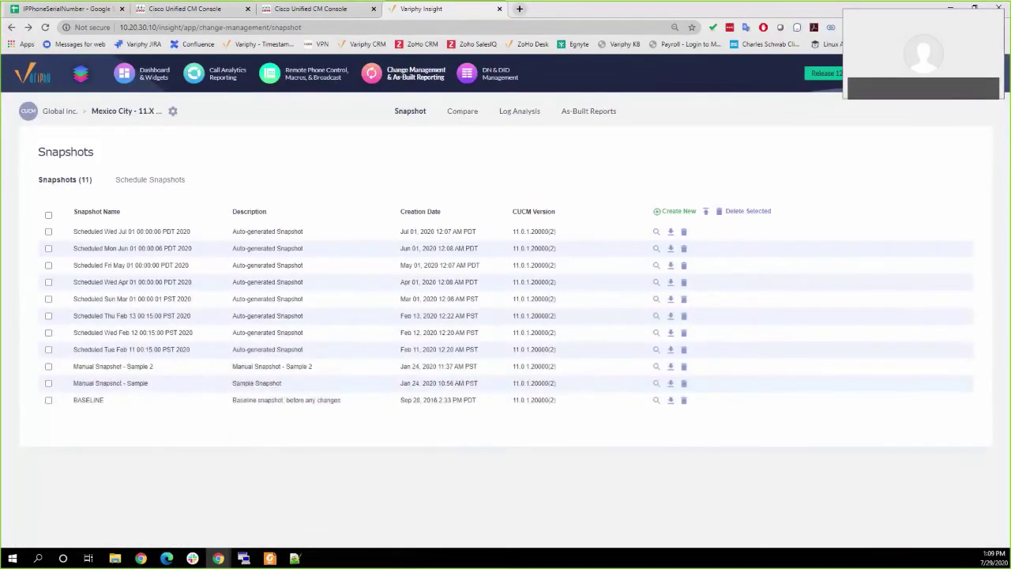
- Open the CUCM Comparisons page and bring up the UCM Migration Scenario change report maximized in Foxit Reader
left_click(455, 113)
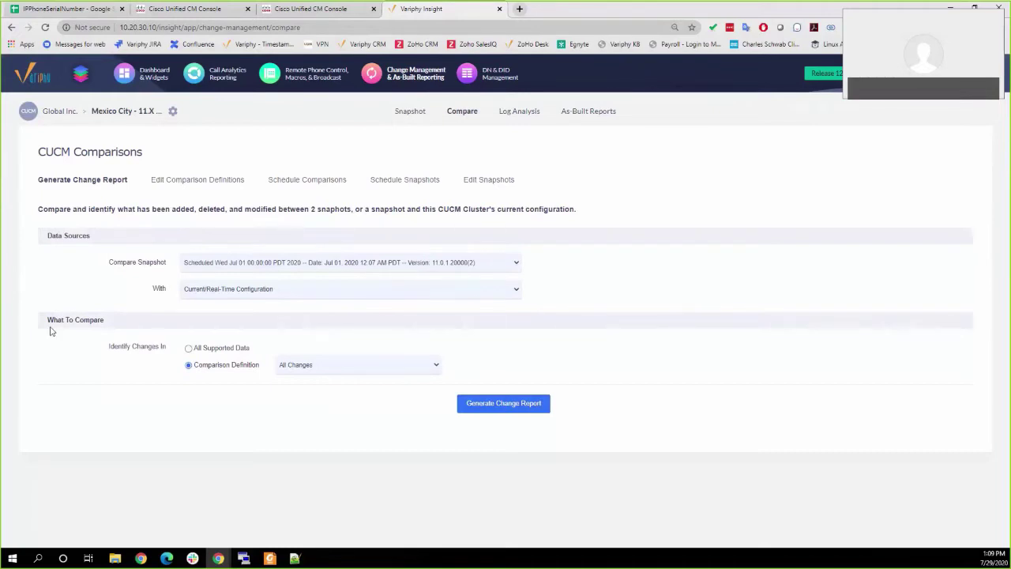
left_click(269, 557)
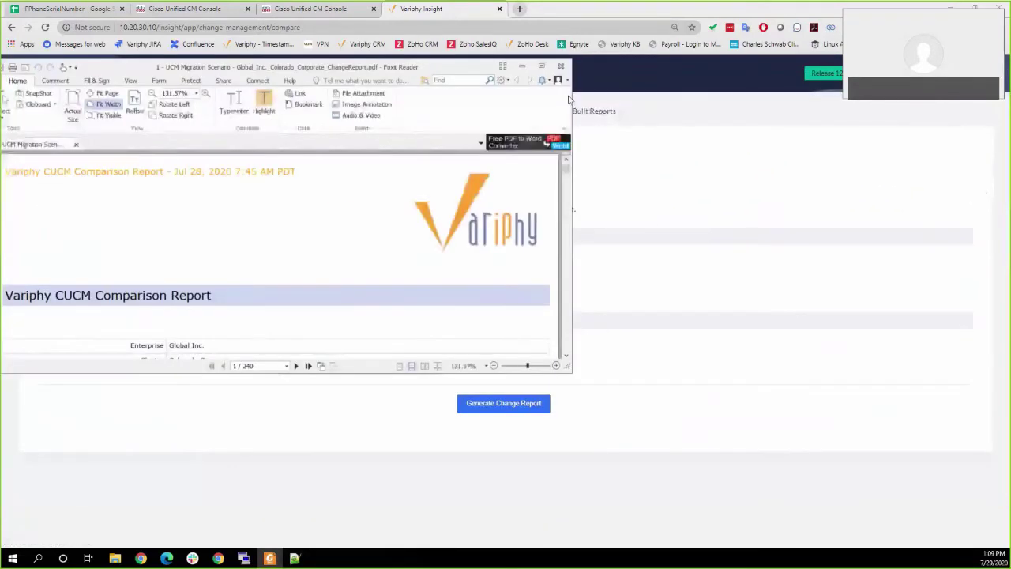
left_click(542, 69)
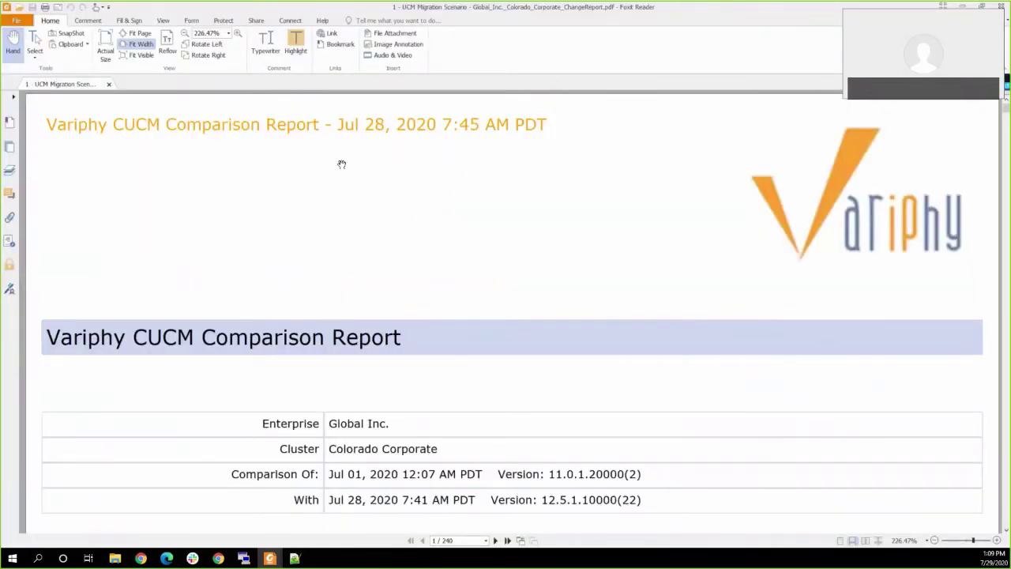
- Examine the report's Comparison Summary of added, removed and changed CUCM data, and follow the link to the removed device pools
scroll(346, 187, "down", 3)
scroll(346, 187, "down", 4)
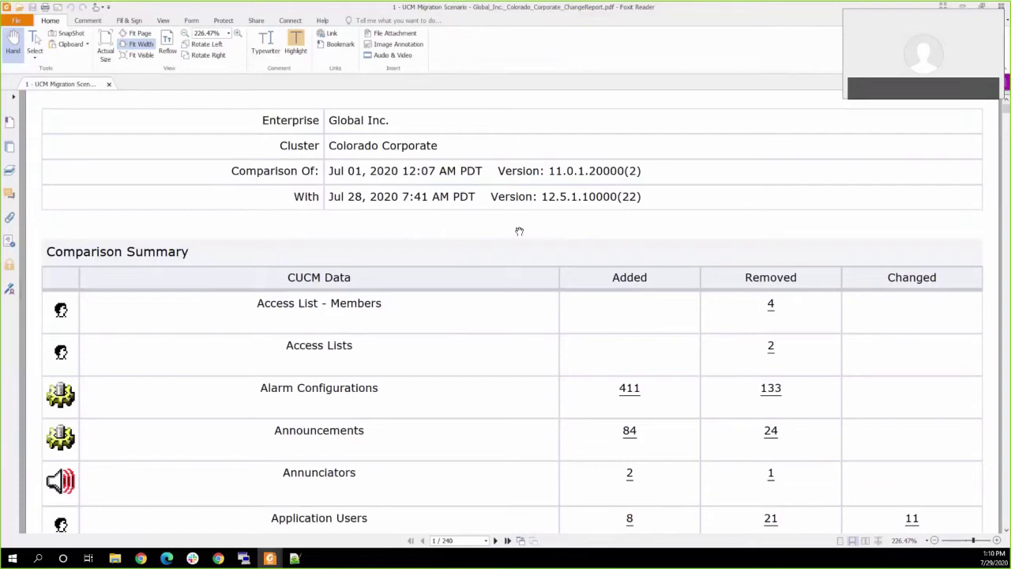
scroll(530, 302, "down", 1)
scroll(518, 309, "down", 5)
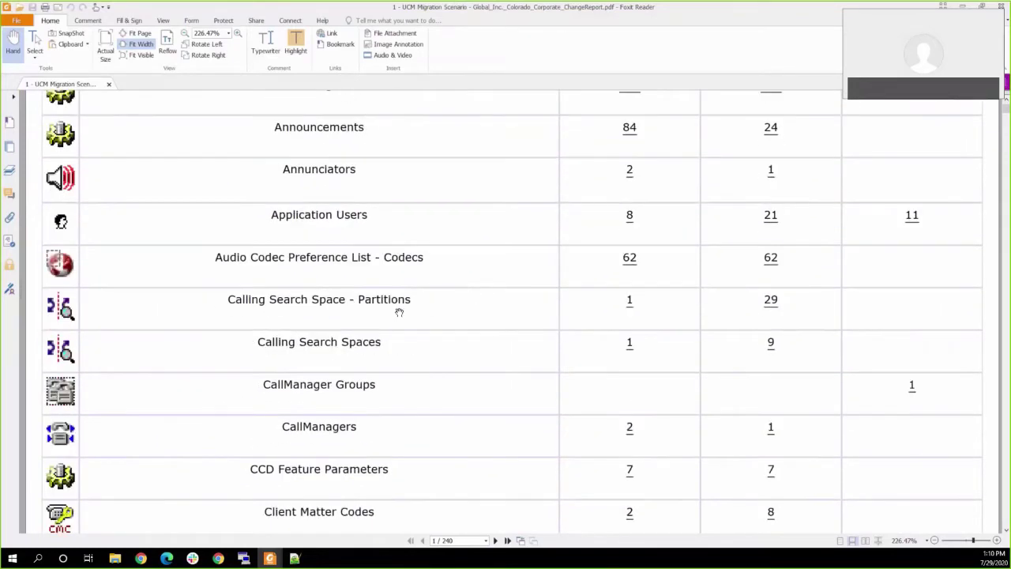
scroll(387, 324, "down", 5)
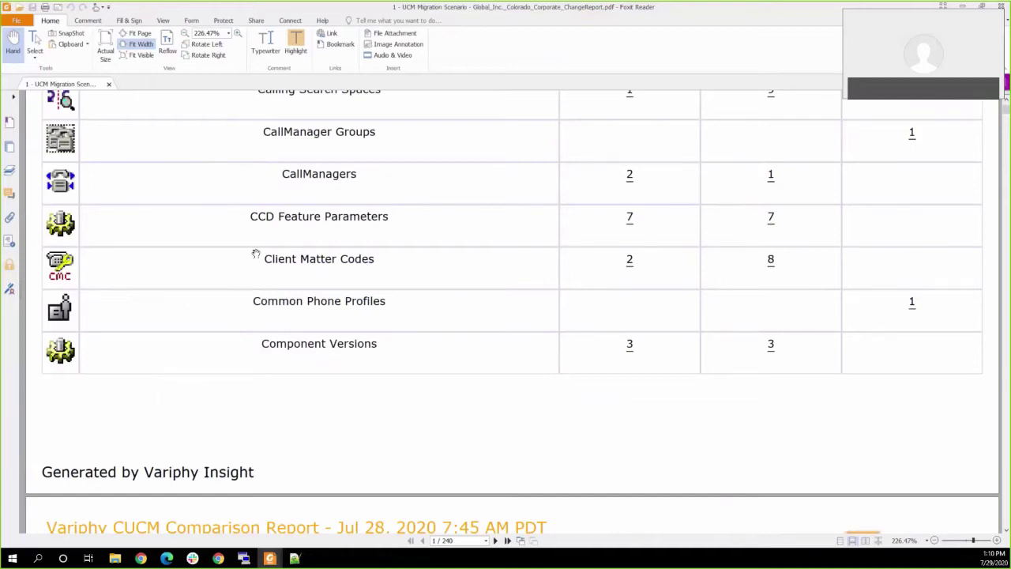
scroll(242, 251, "down", 5)
scroll(228, 256, "down", 6)
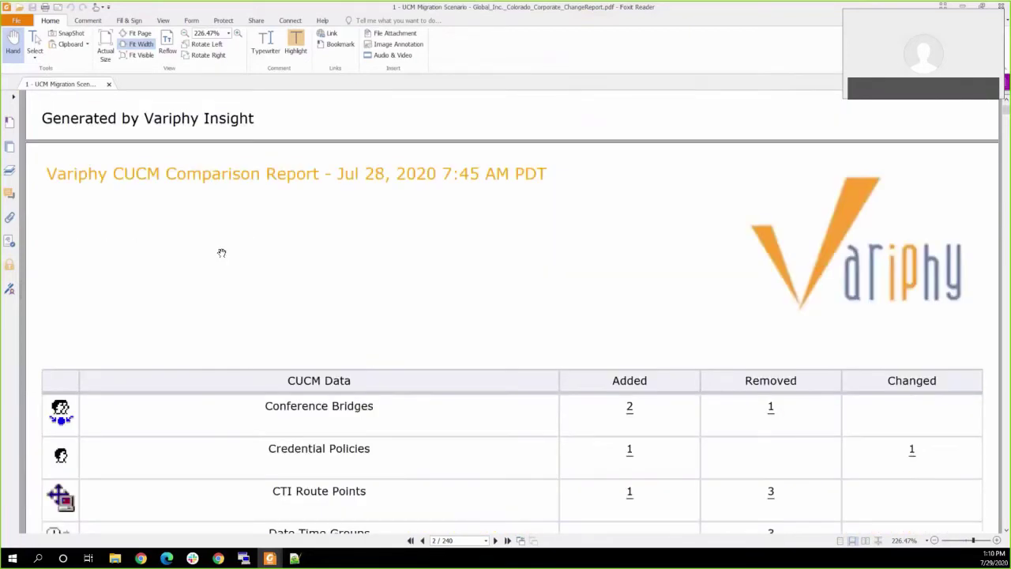
scroll(183, 261, "down", 2)
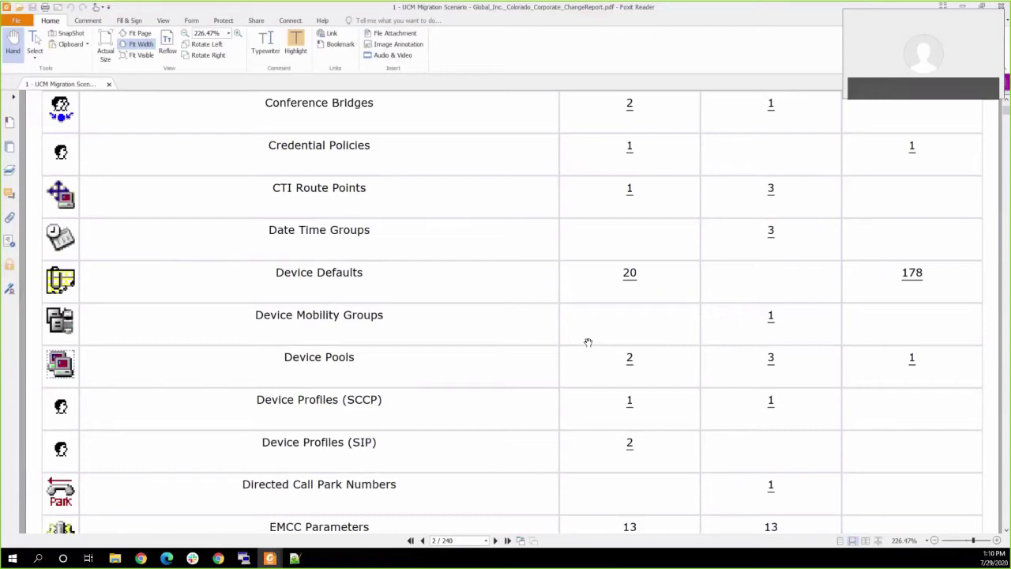
left_click(771, 360)
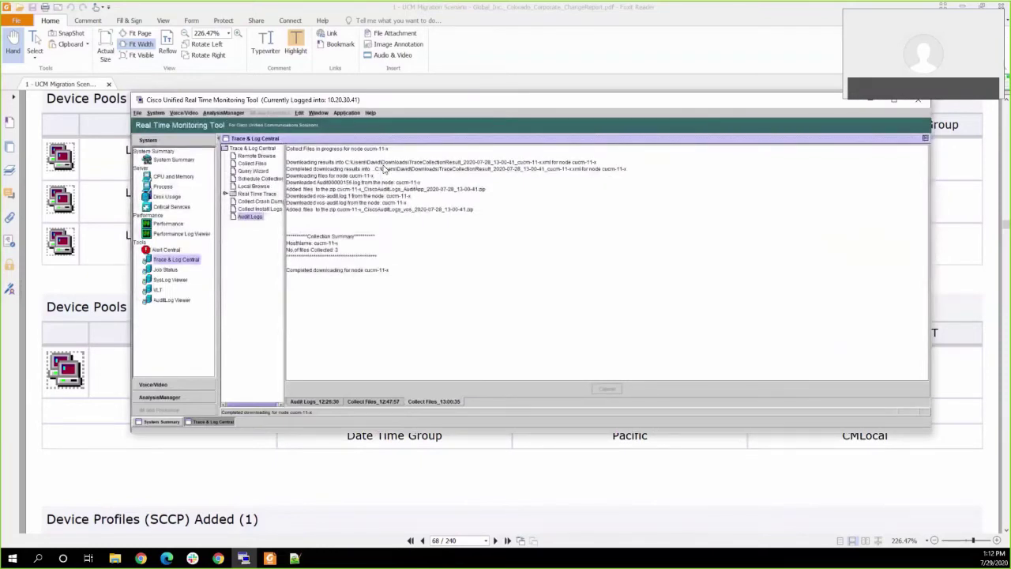
- Review the Real Time Monitoring Tool's audit log download options, cancel them, and open Variphy Insight's Audit Log Analysis
double_click(247, 217)
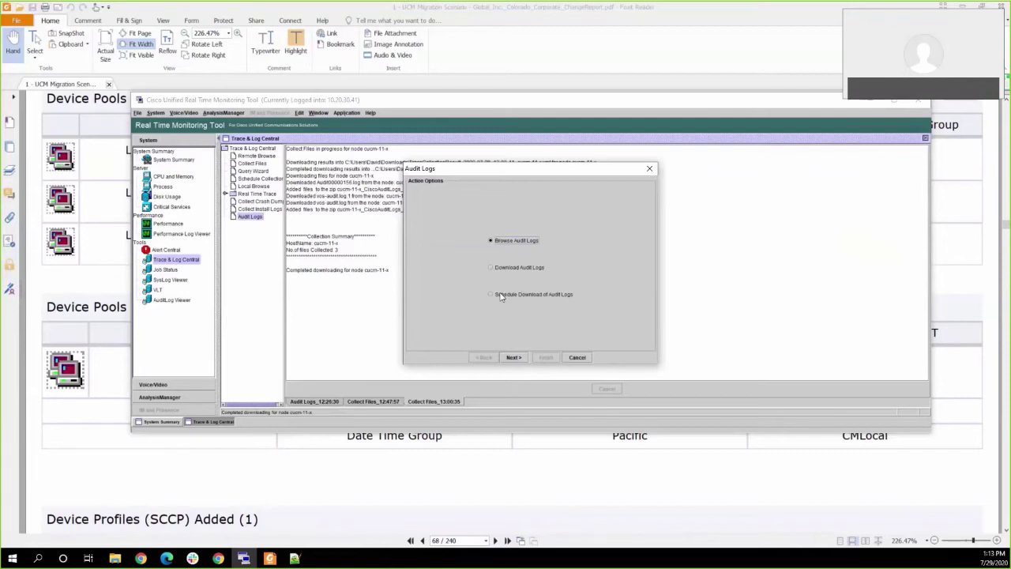
left_click(493, 268)
left_click(514, 357)
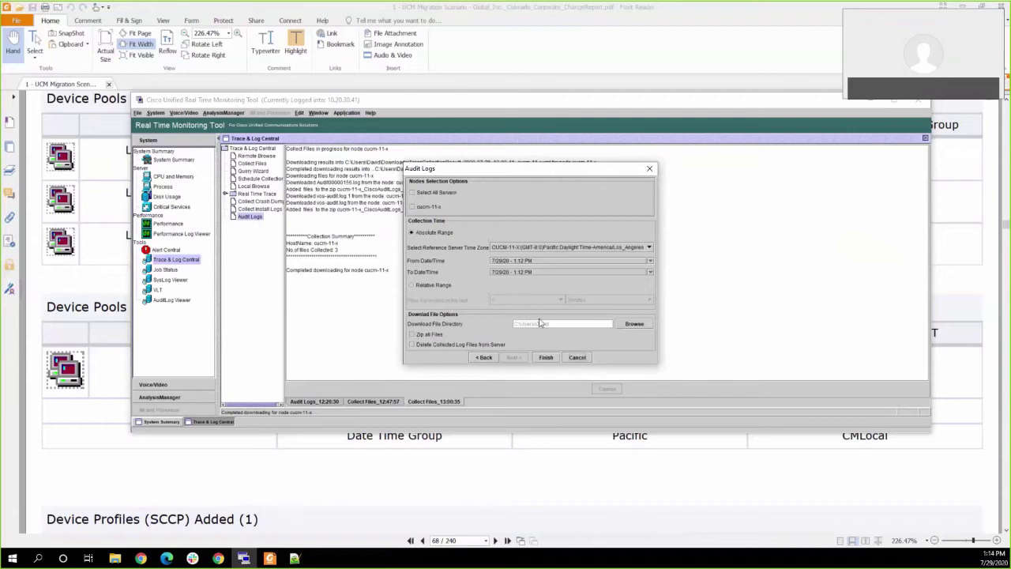
left_click(577, 358)
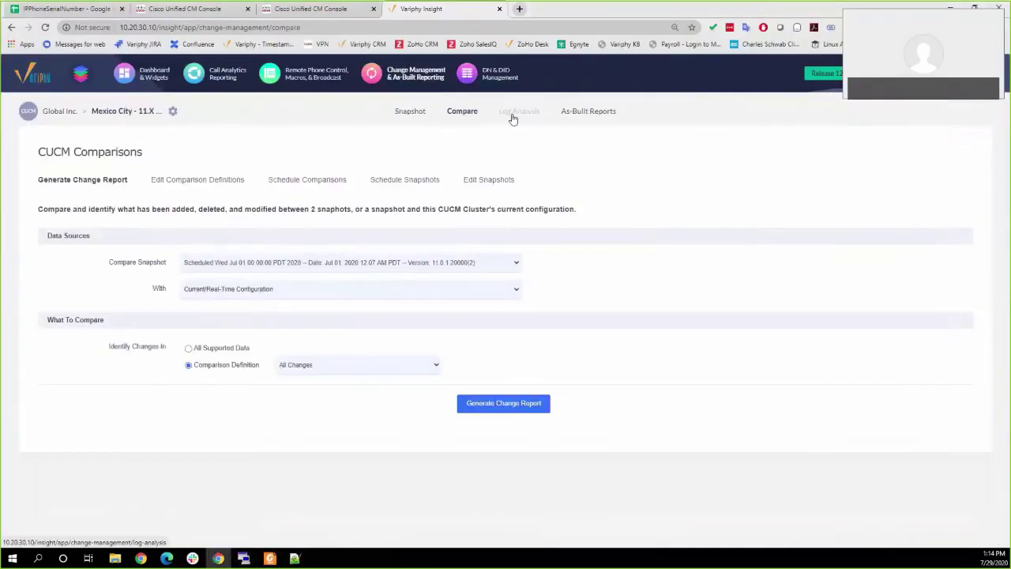
left_click(514, 116)
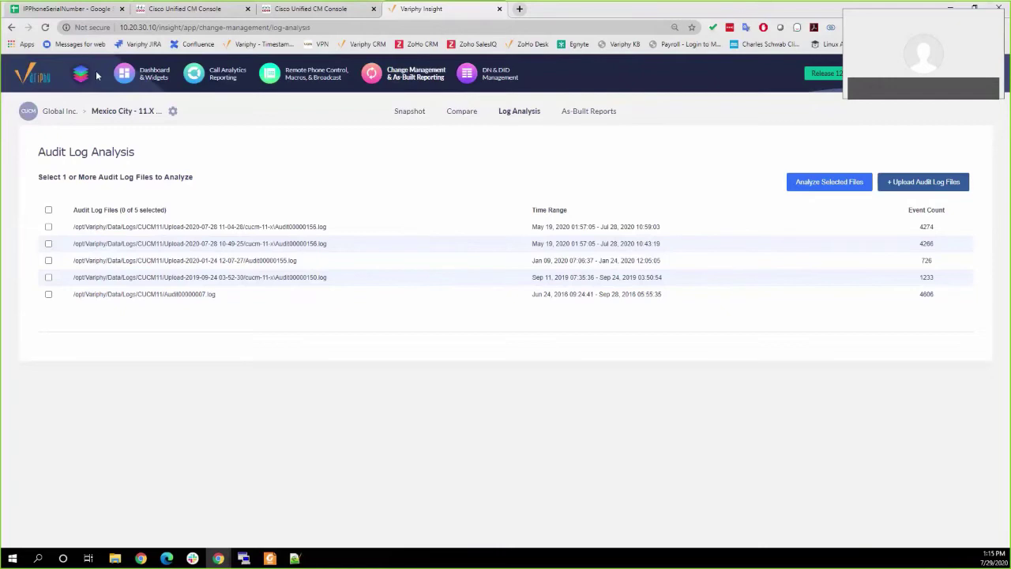
- Switch to the CUCM console at 10.20.30.41, dismiss the LastPass offer, and log in with the administrator username and password
left_click(308, 9)
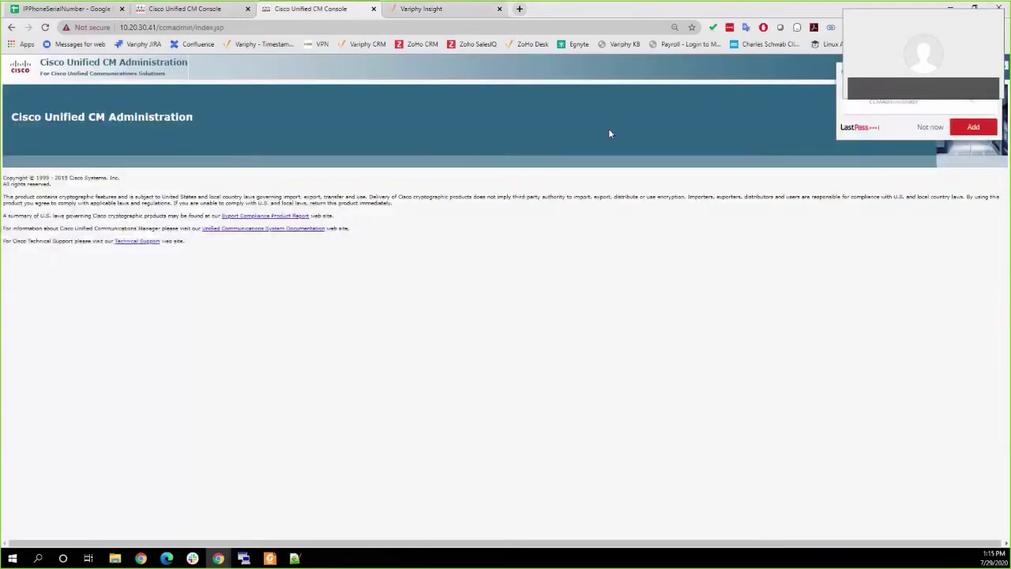
left_click(923, 128)
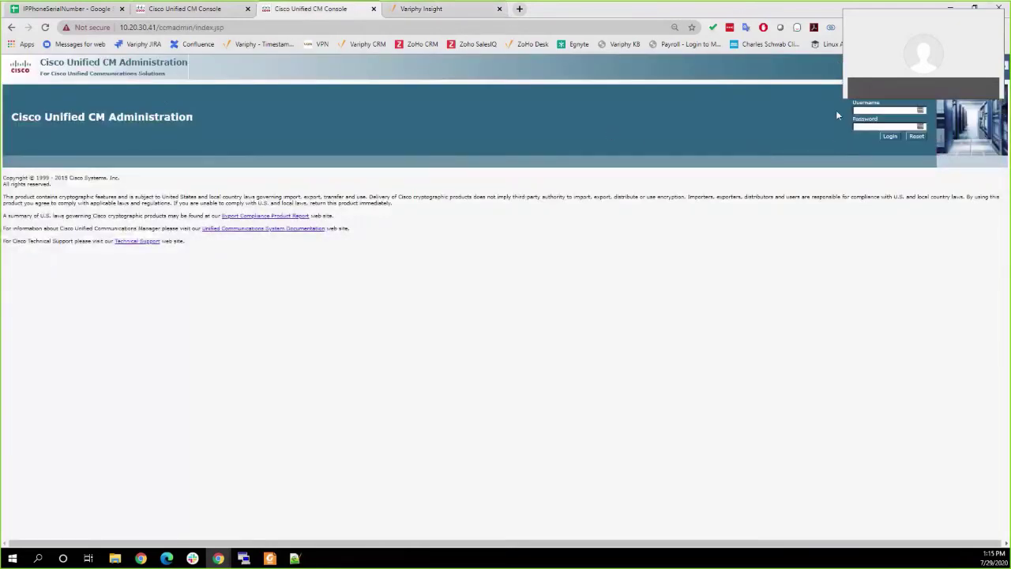
left_click(864, 110)
type("ccmAdministrator")
key("Tab")
type("*******")
key("Return")
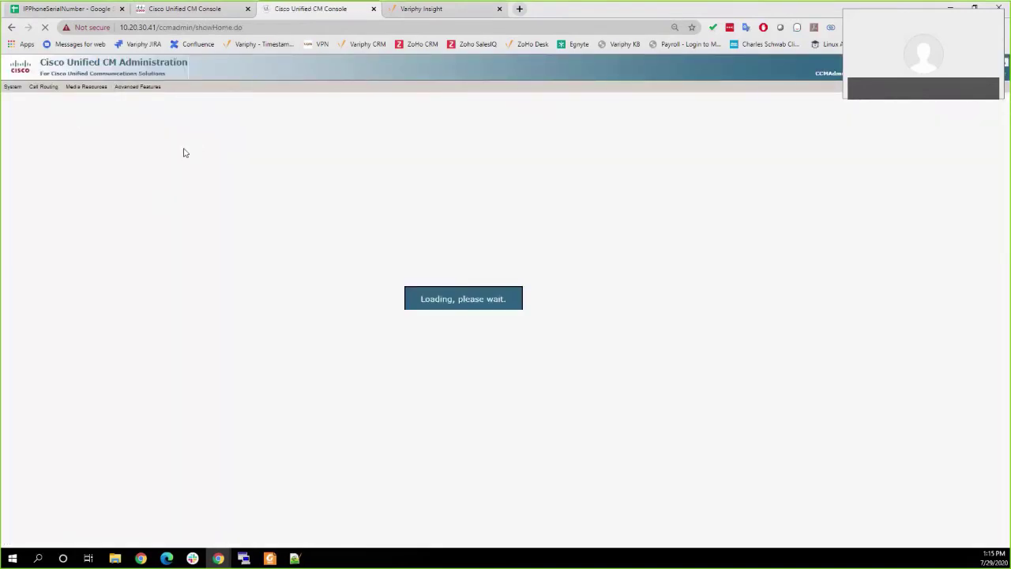
- List all phones with an unfiltered search and open the configuration of the phone whose device name begins with SEPC8F9
mouse_move(205, 87)
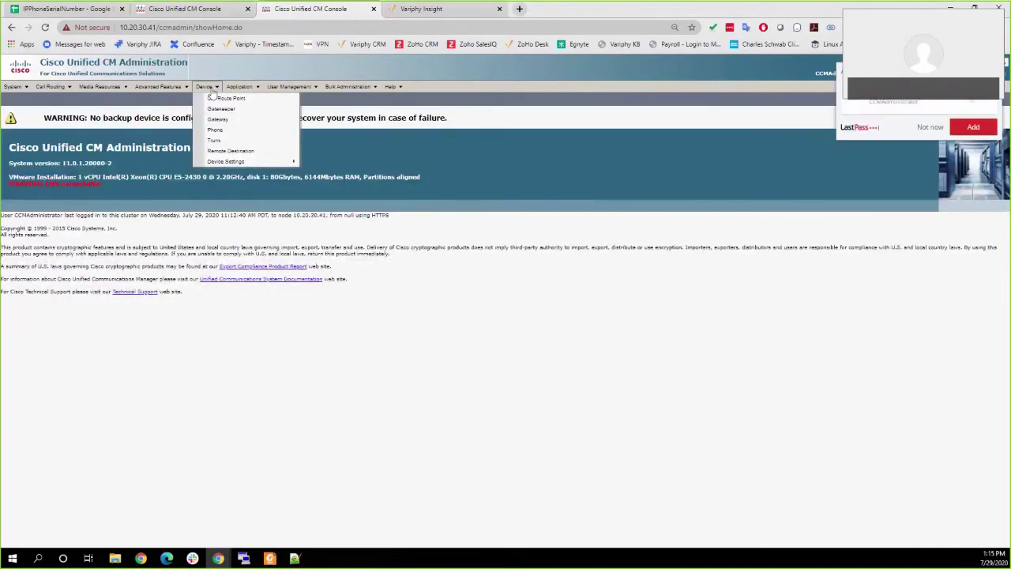
left_click(218, 120)
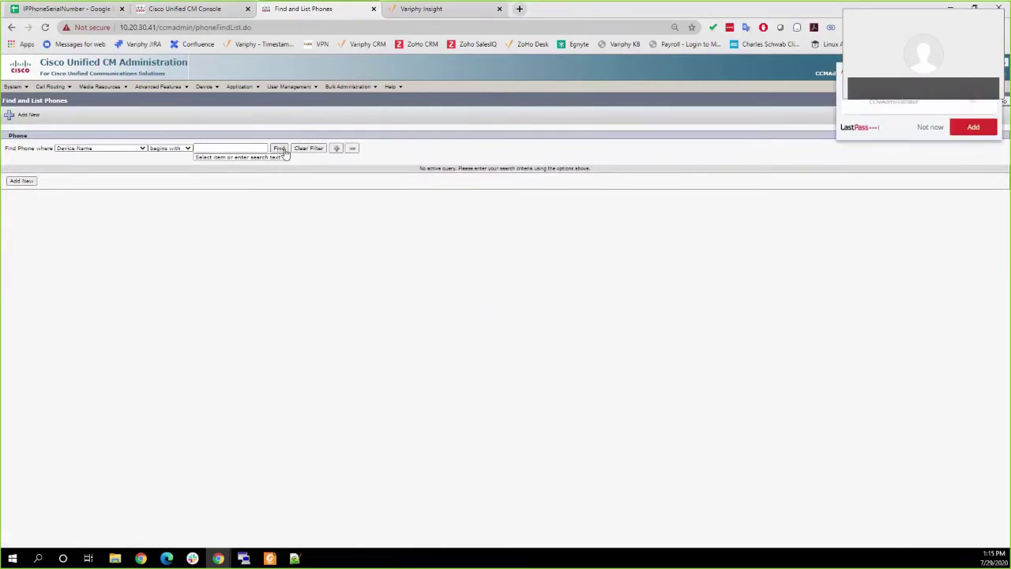
left_click(279, 148)
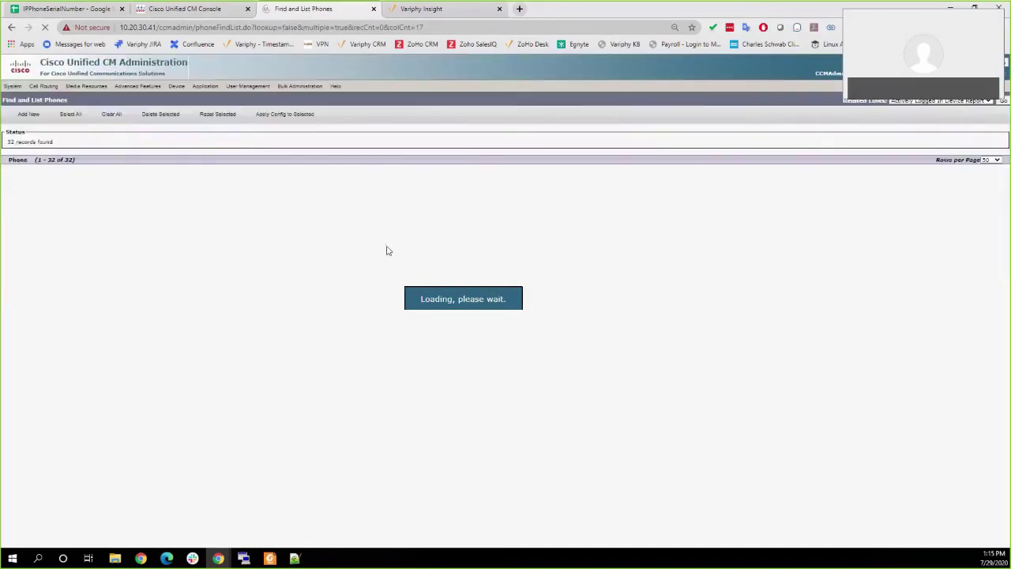
scroll(387, 251, "down", 1)
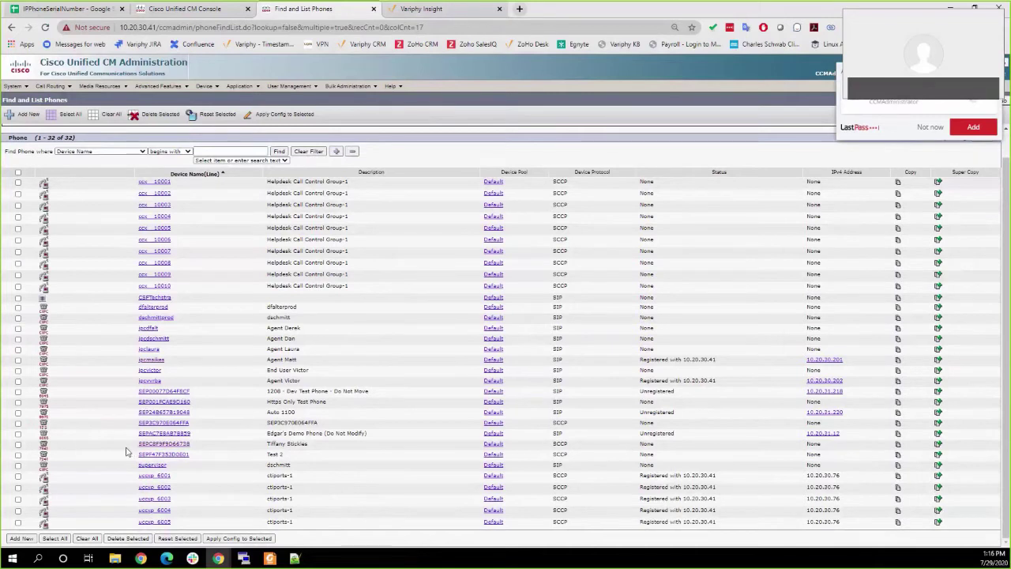
left_click(153, 444)
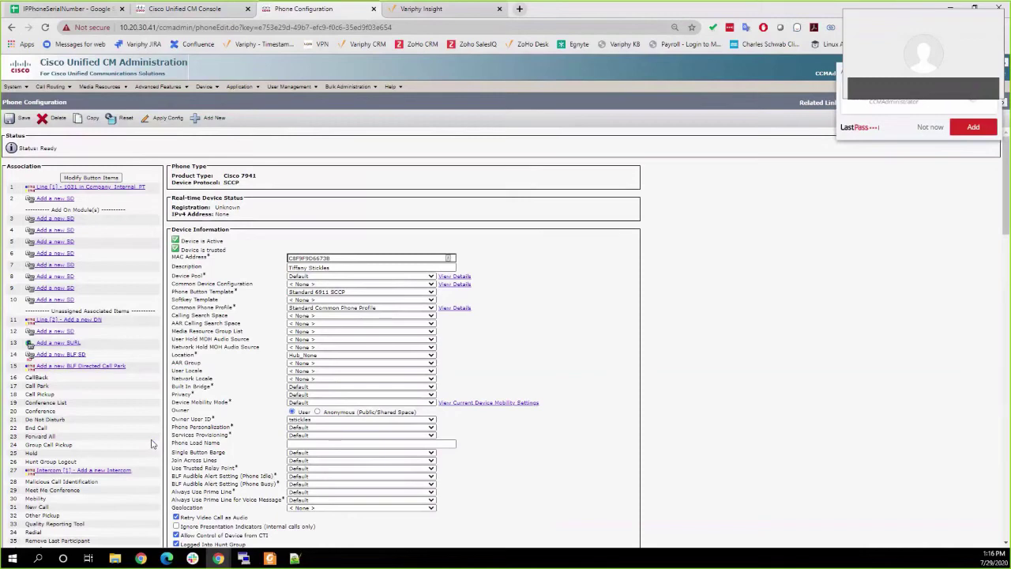
- Return to Variphy Insight's CUCM Comparisons page and view the available comparison definitions without changing the selection
left_click(408, 10)
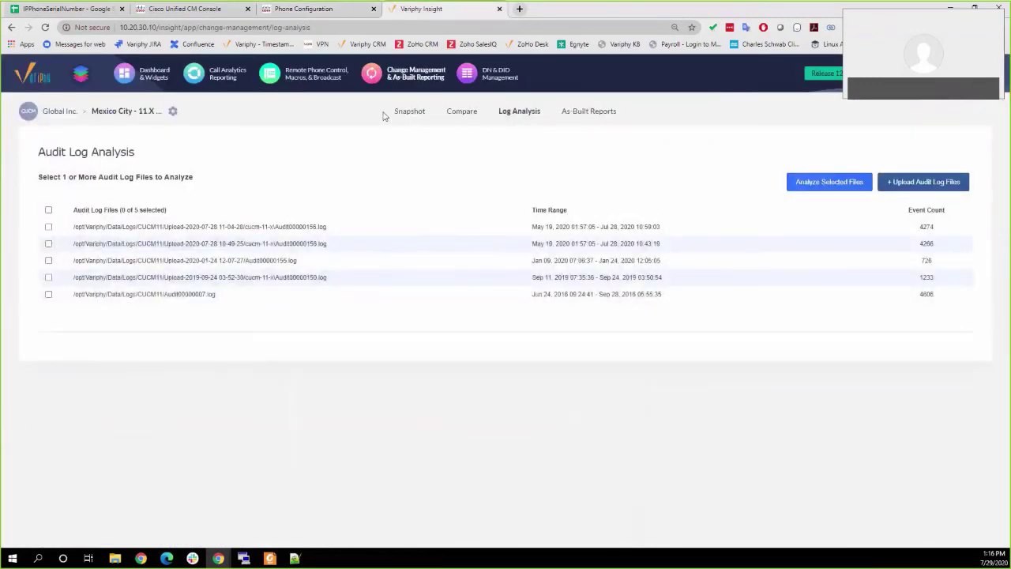
left_click(459, 114)
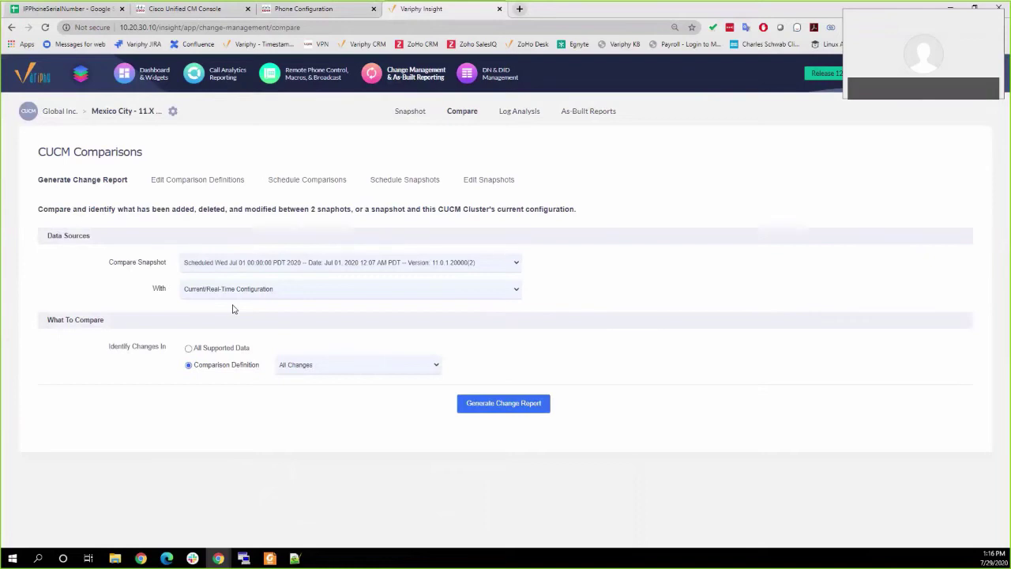
left_click(314, 375)
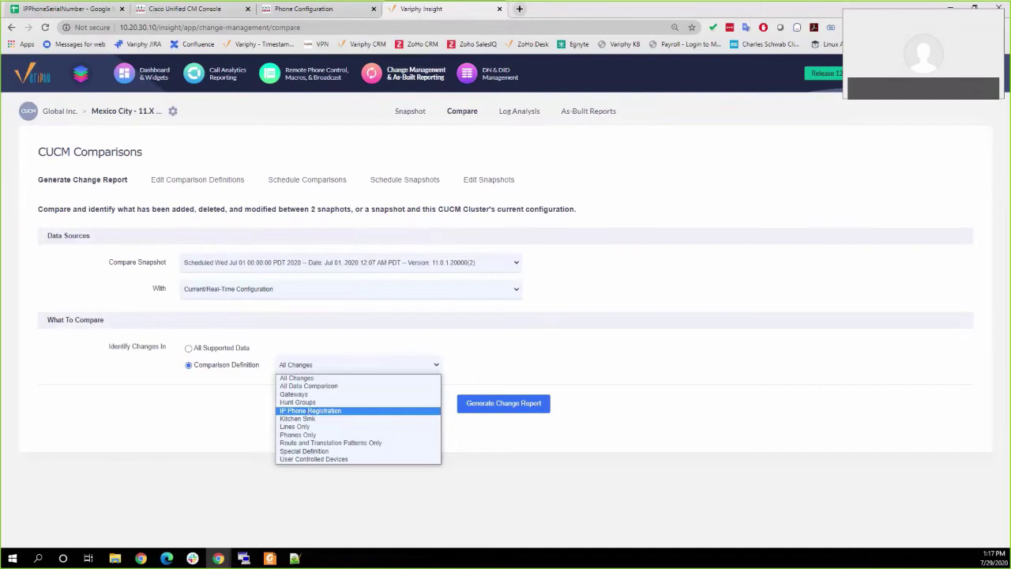
key("Escape")
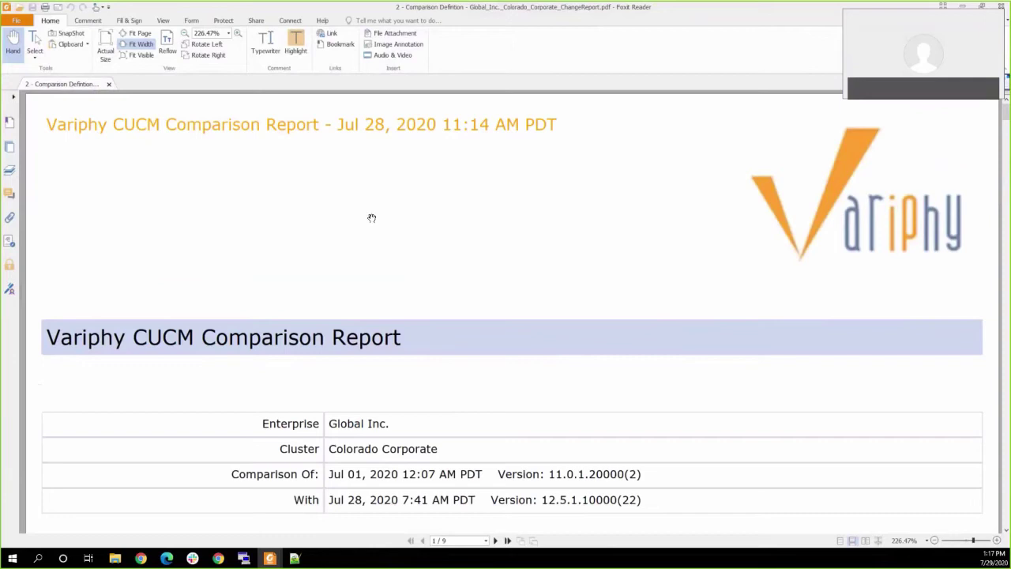
- Examine the Comparison Summary of the Comparison Definition change report in Foxit Reader, covering IP phone registration and serial numbers
scroll(368, 211, "down", 1)
scroll(369, 211, "down", 1)
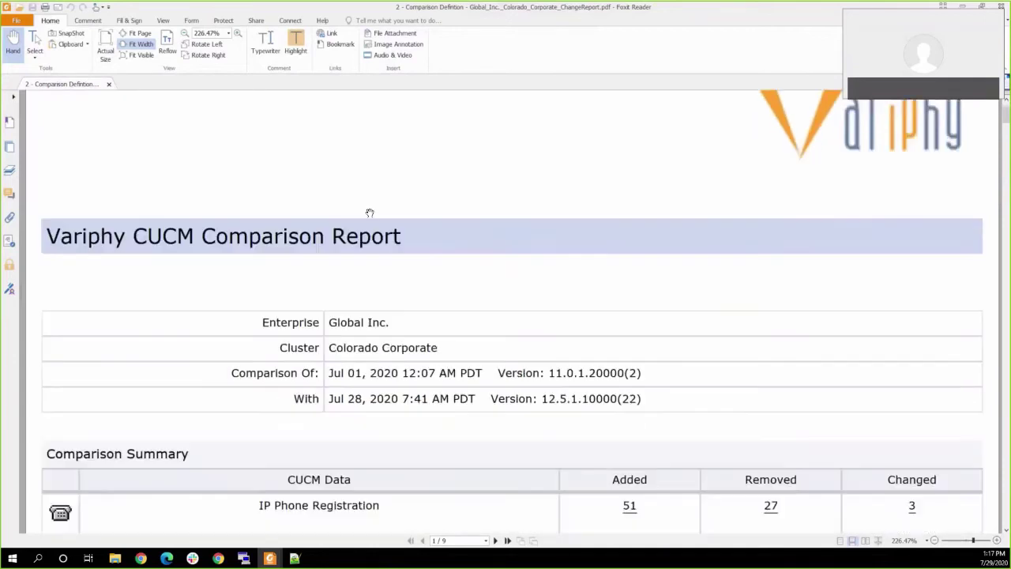
scroll(368, 212, "down", 2)
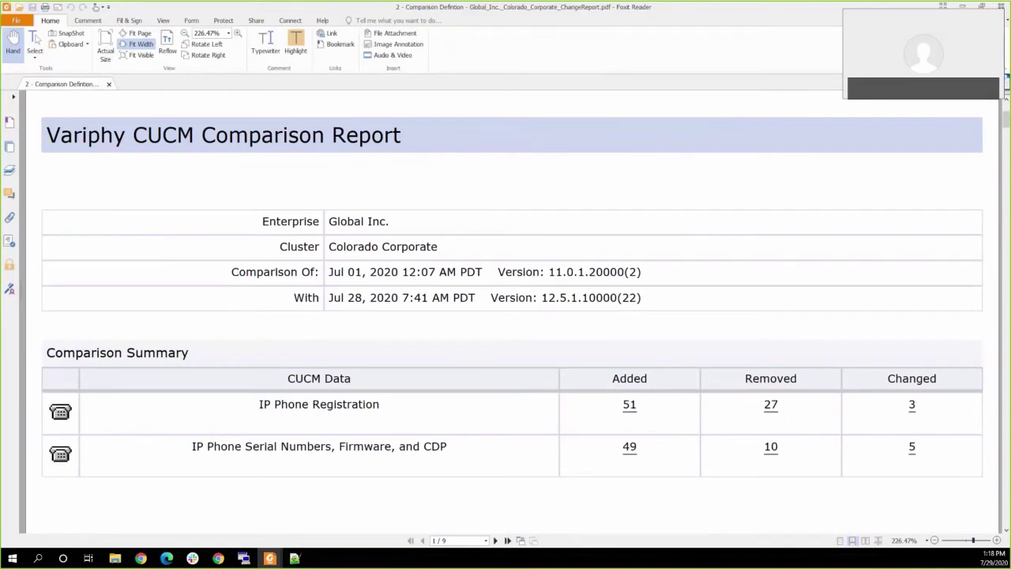
key("alt+Tab")
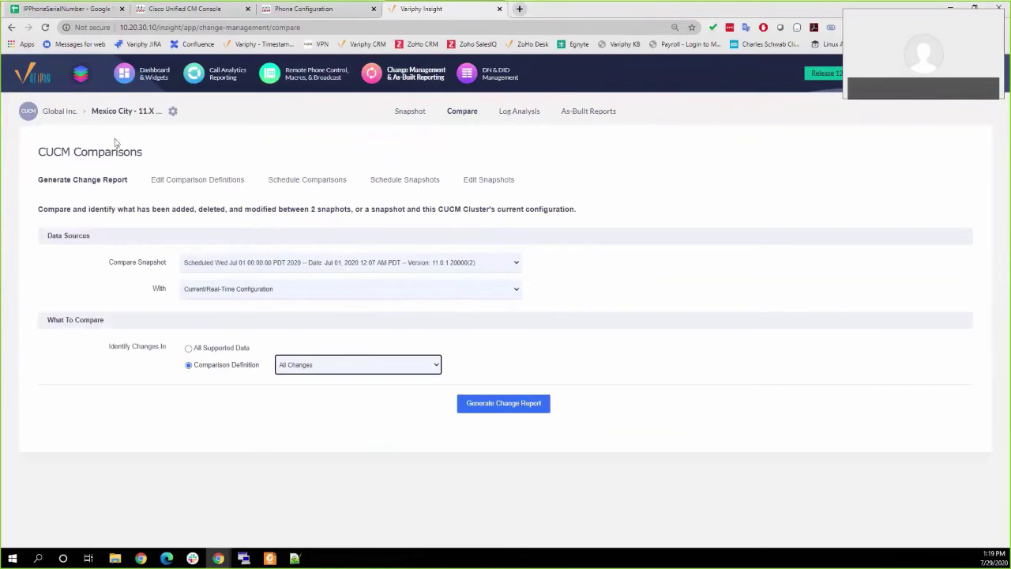
left_click(512, 112)
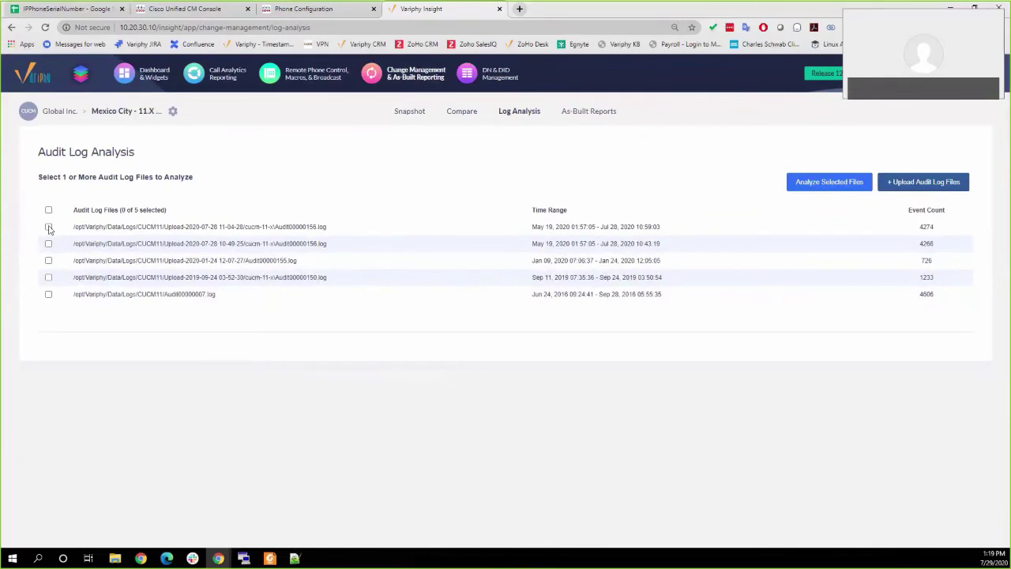
left_click(48, 226)
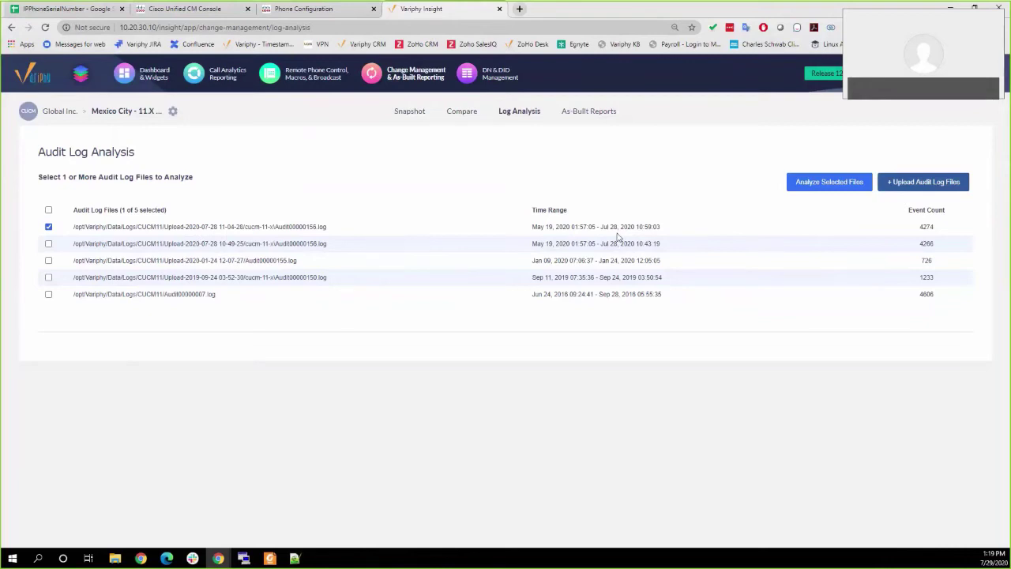
left_click(812, 183)
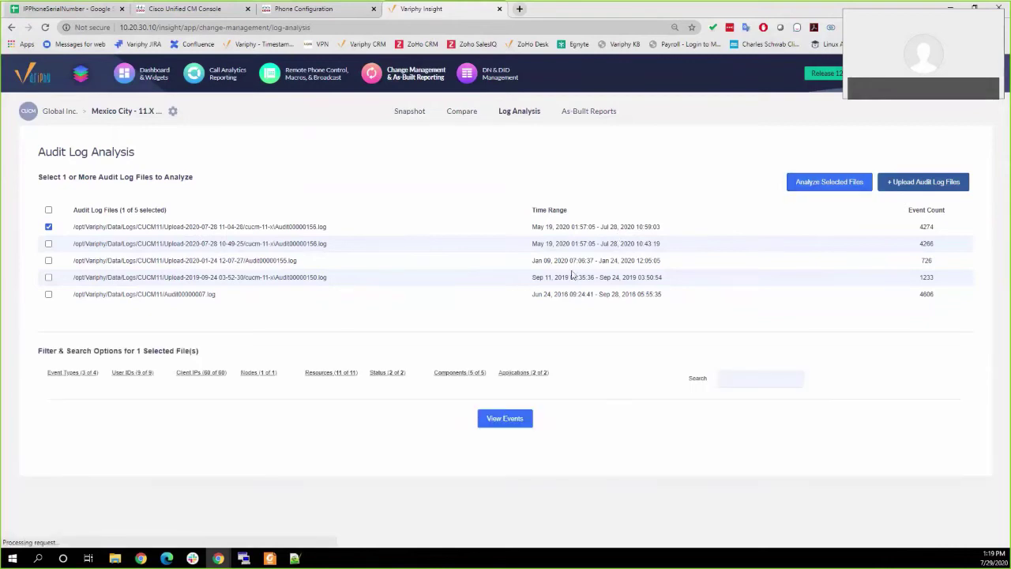
- Review the Event Types and User IDs filters for the selected audit log, keeping their existing selections
left_click(57, 375)
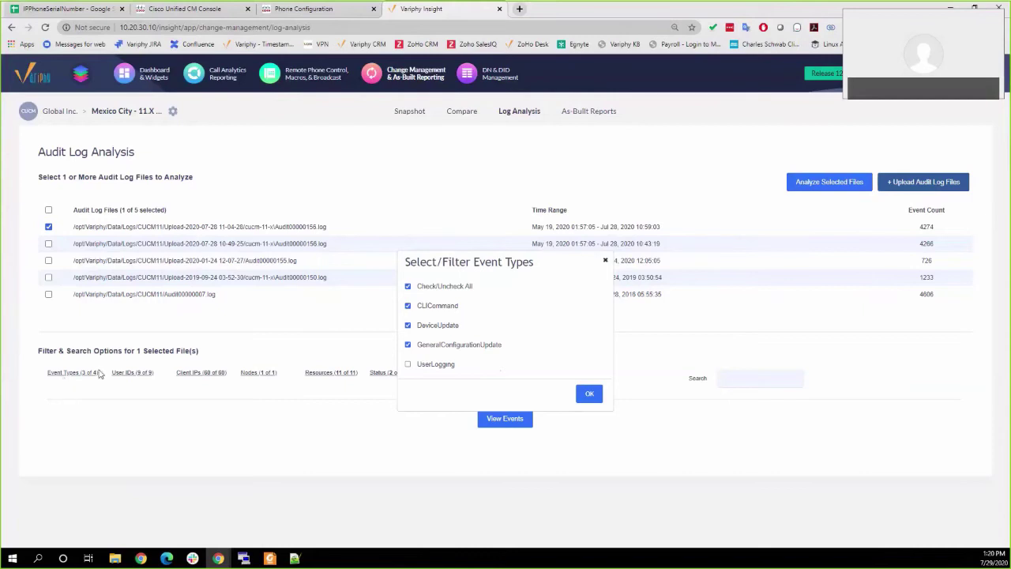
left_click(590, 394)
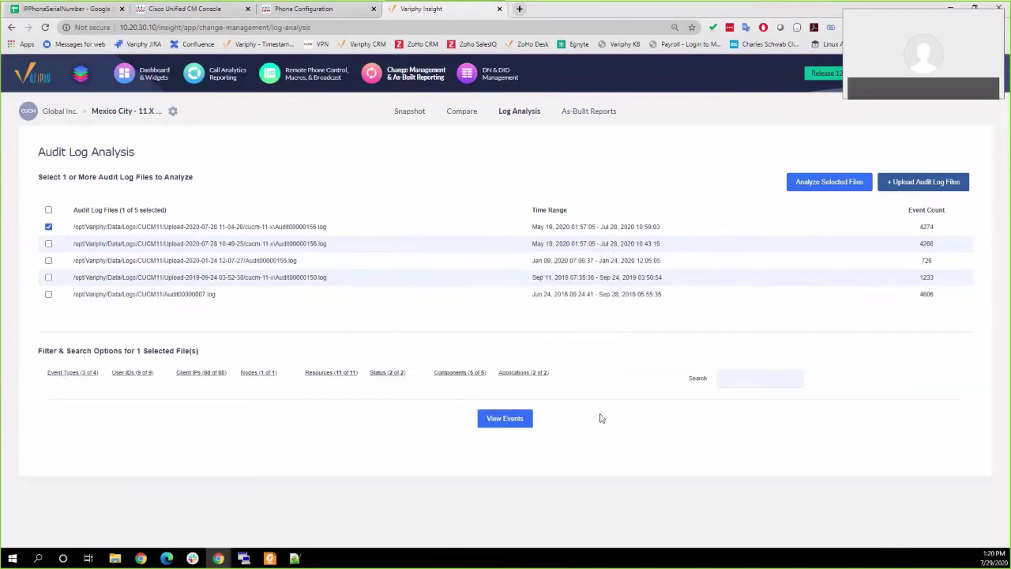
left_click(131, 373)
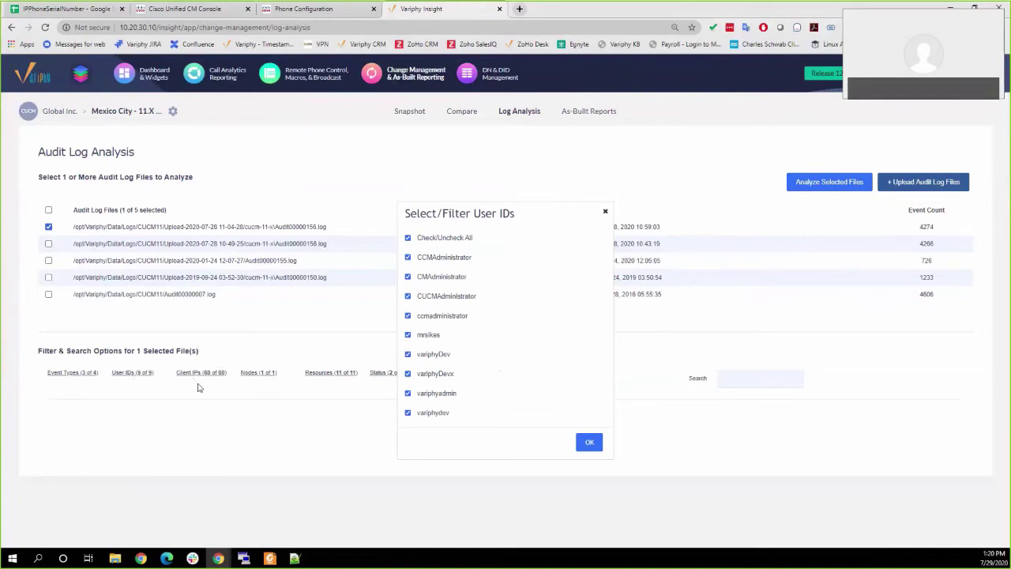
left_click(588, 443)
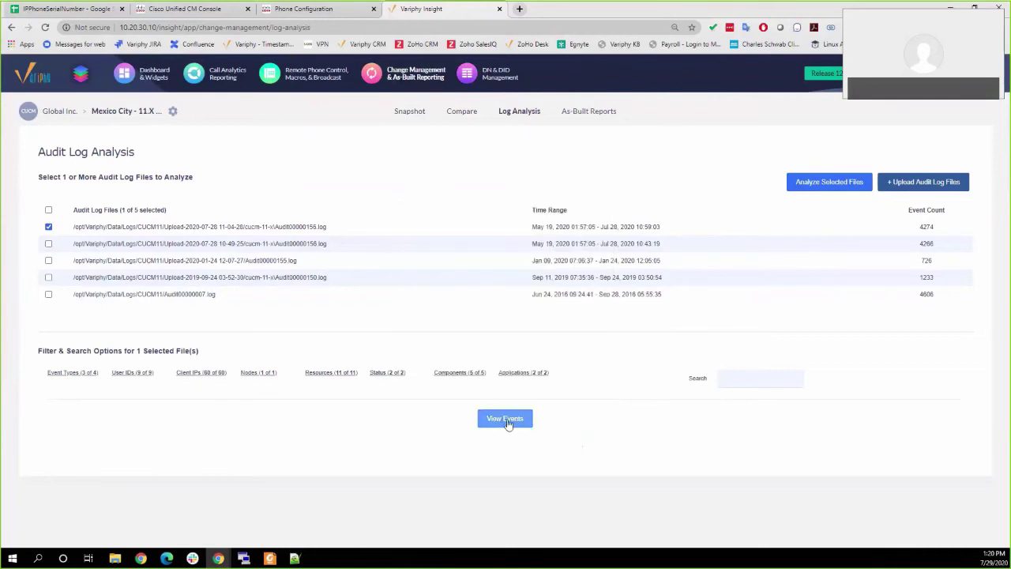
- List the audit log's events and examine the July 28, 2020 CLI commands, configuration updates and phone device update
left_click(508, 422)
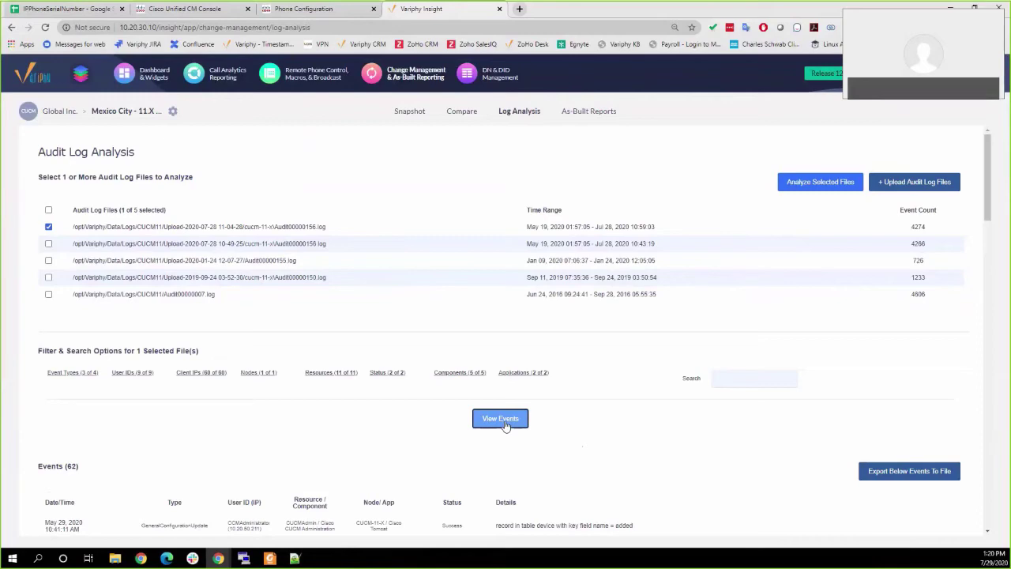
scroll(362, 339, "down", 3)
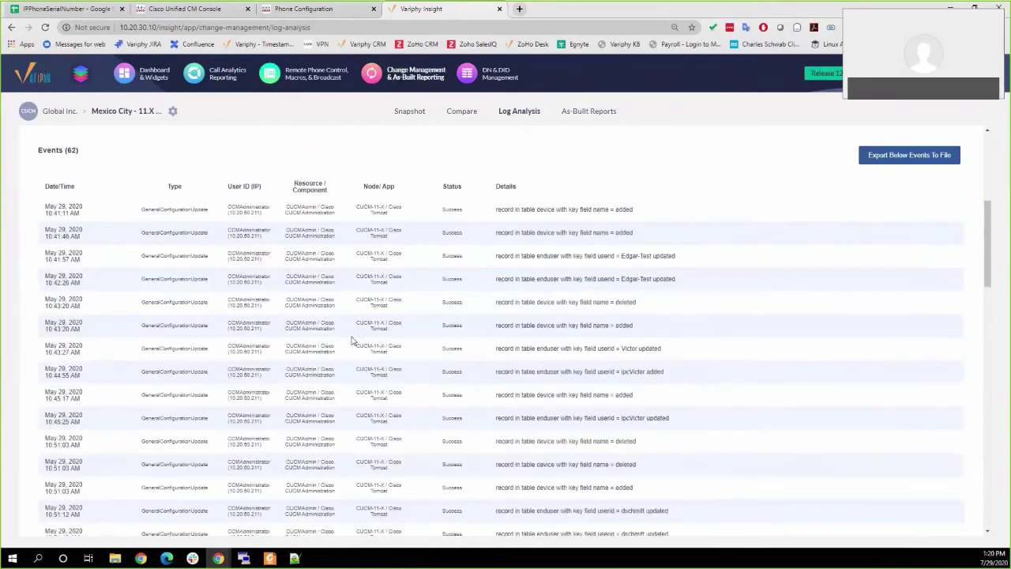
scroll(357, 341, "down", 5)
scroll(360, 349, "down", 8)
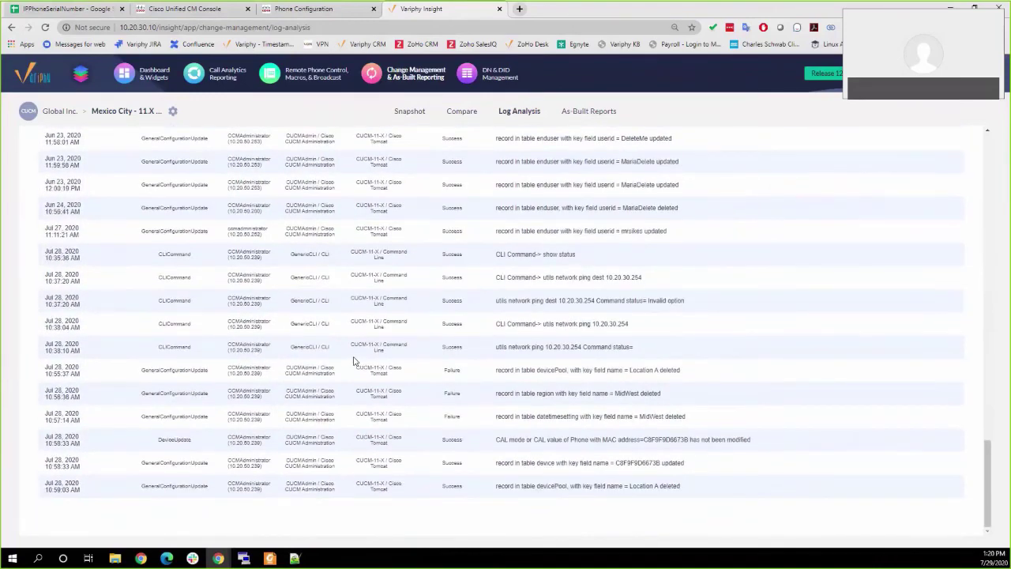
scroll(352, 359, "up", 2)
scroll(135, 248, "down", 2)
left_click_drag(45, 252, 636, 332)
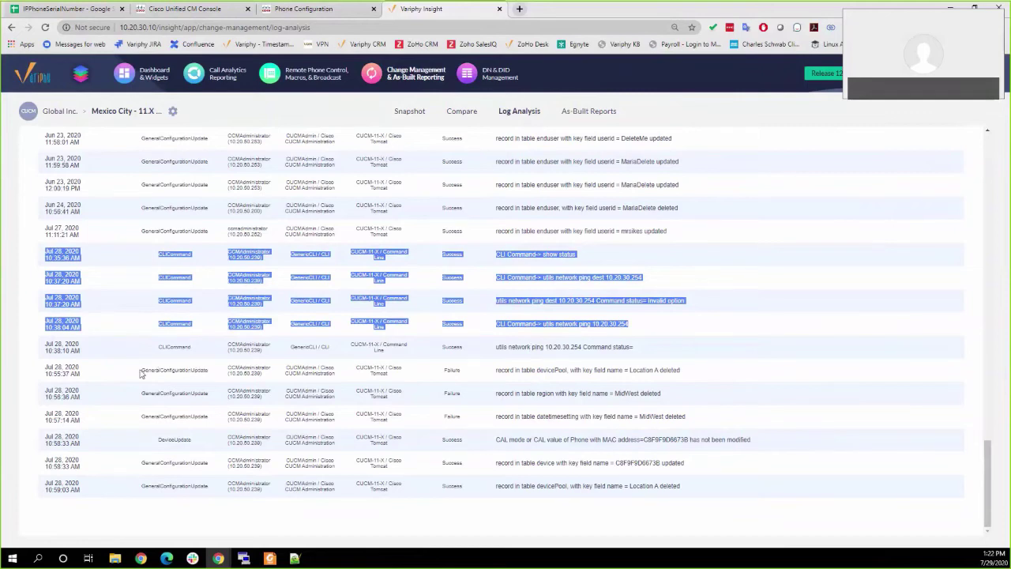
left_click_drag(142, 369, 209, 371)
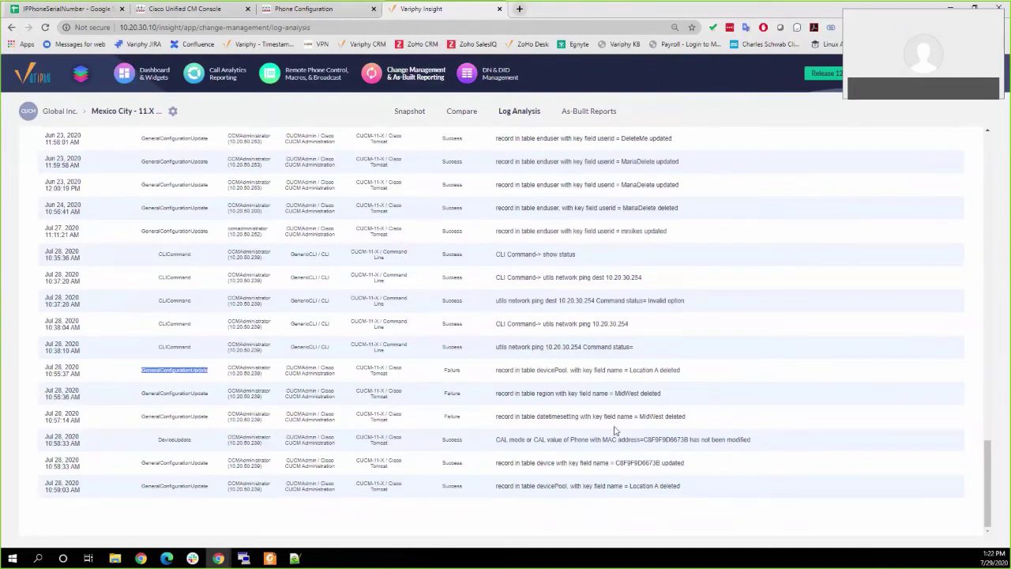
left_click_drag(645, 439, 687, 439)
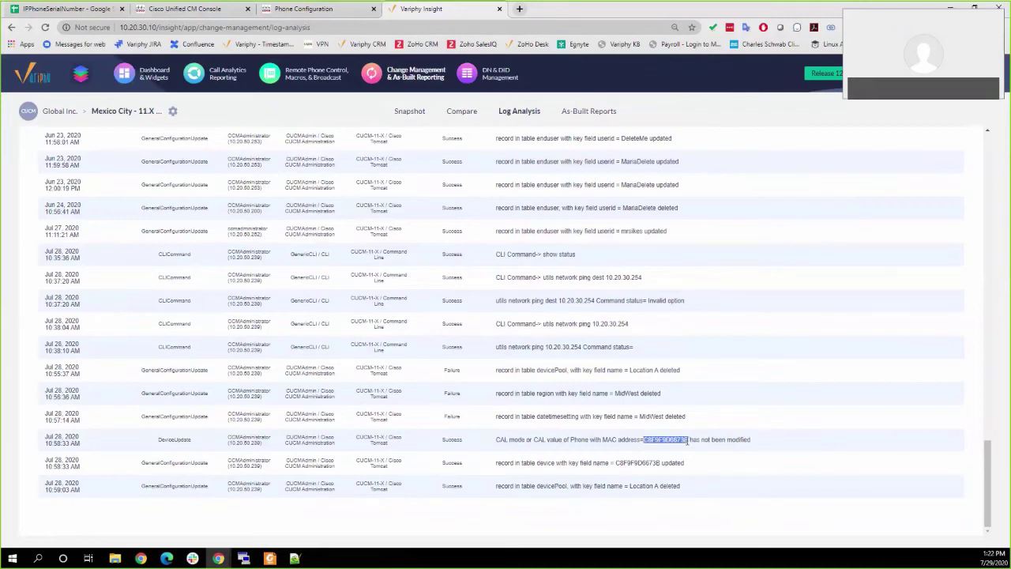
- Look back through the earlier events to the search options and return to the July 28 device pool deletion record for Location A
scroll(637, 404, "up", 2)
scroll(637, 404, "up", 2)
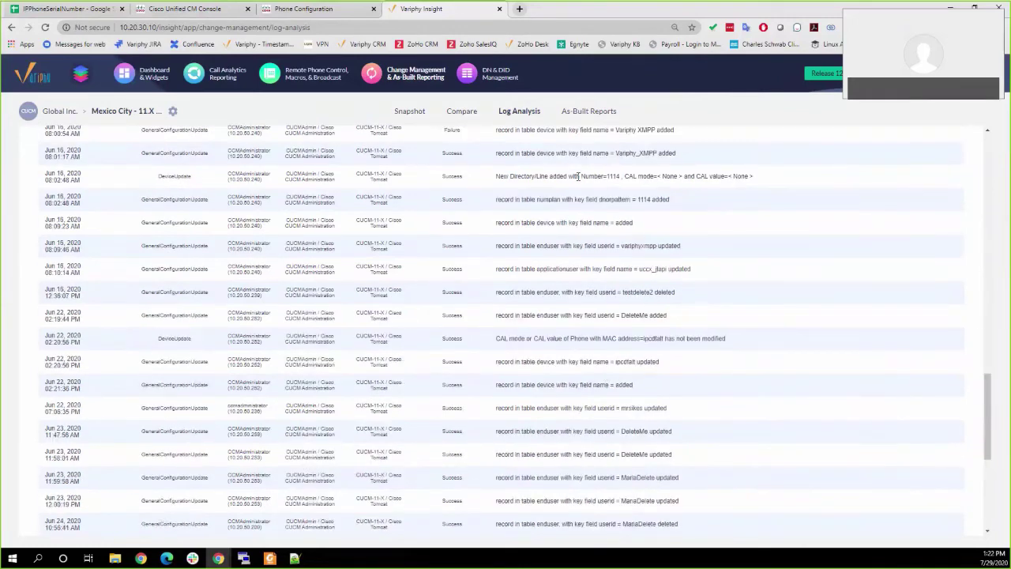
scroll(574, 387, "up", 5)
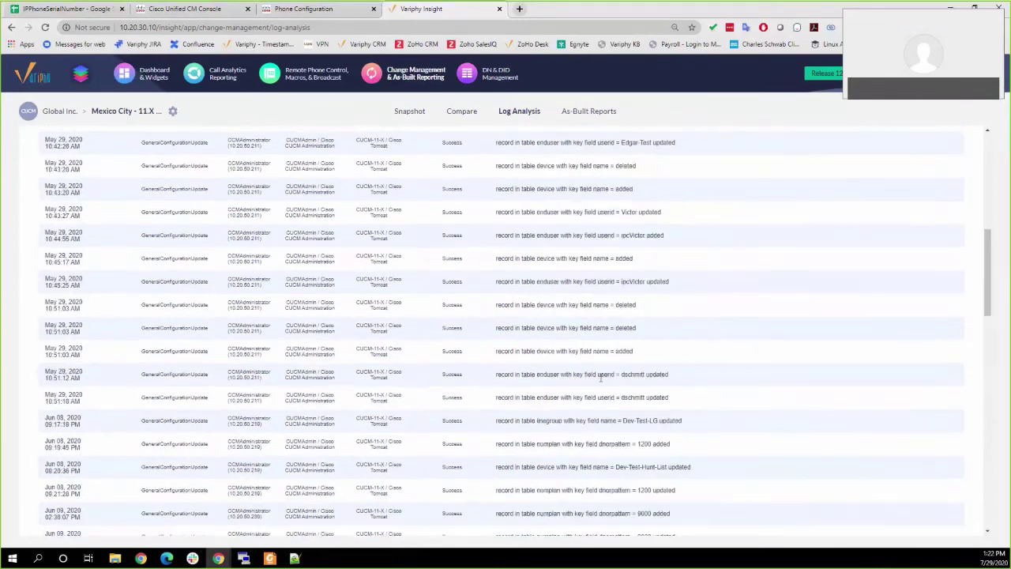
scroll(600, 378, "up", 3)
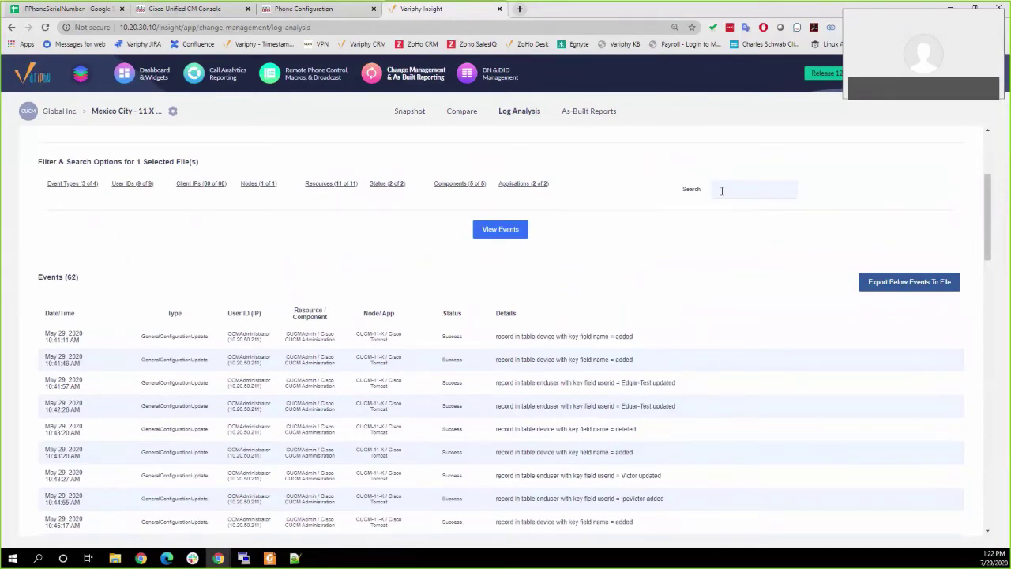
scroll(711, 213, "down", 15)
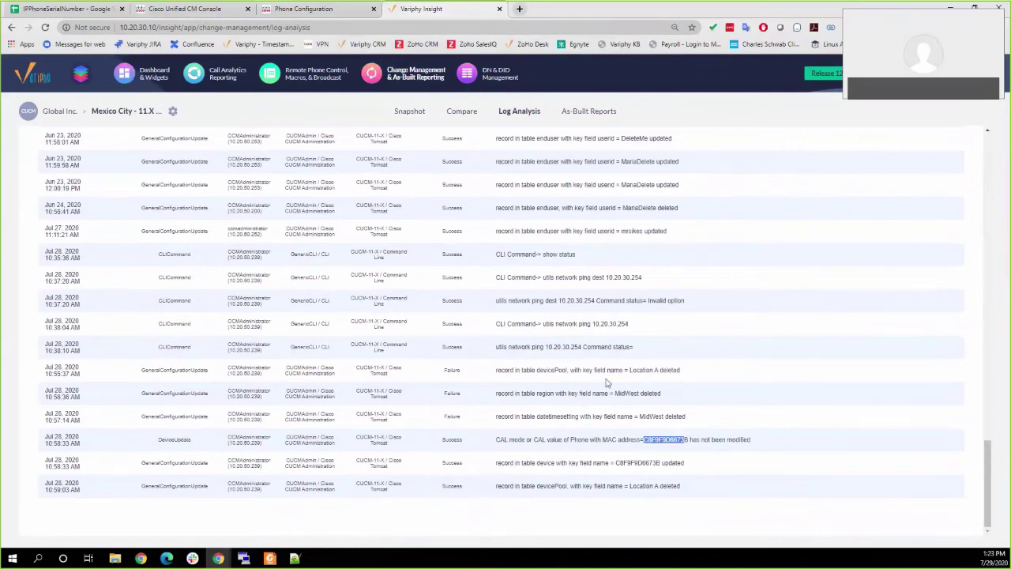
left_click_drag(628, 370, 682, 371)
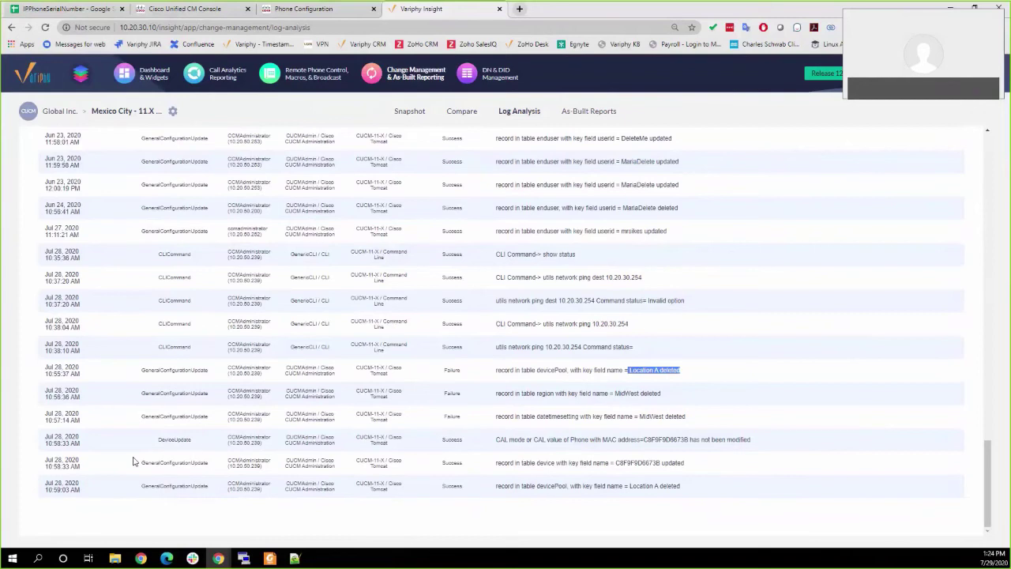
- Open As-Built Reports and review the new report's content, output format, data source and data visibility options
left_click(593, 124)
left_click(571, 115)
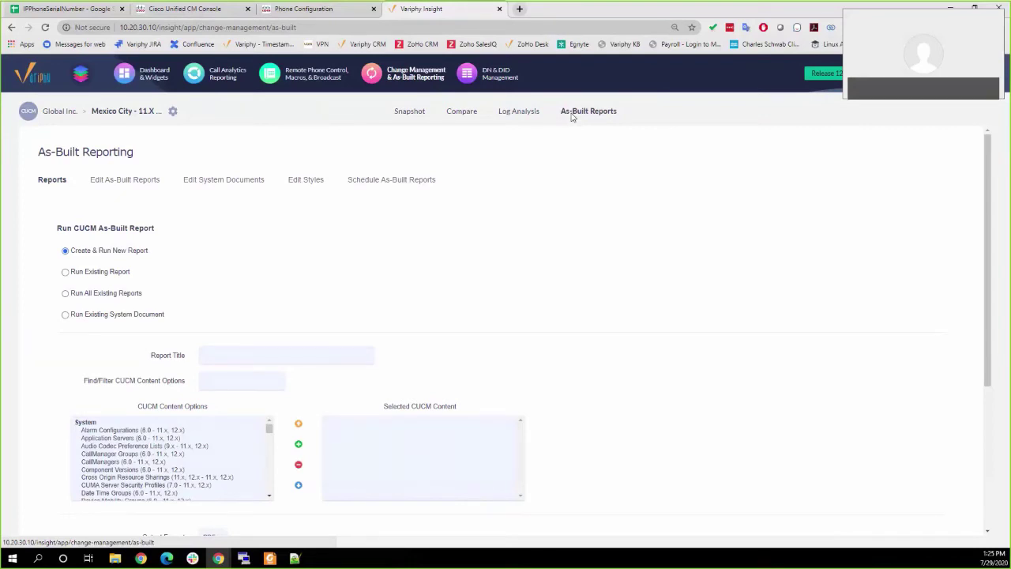
scroll(484, 241, "down", 1)
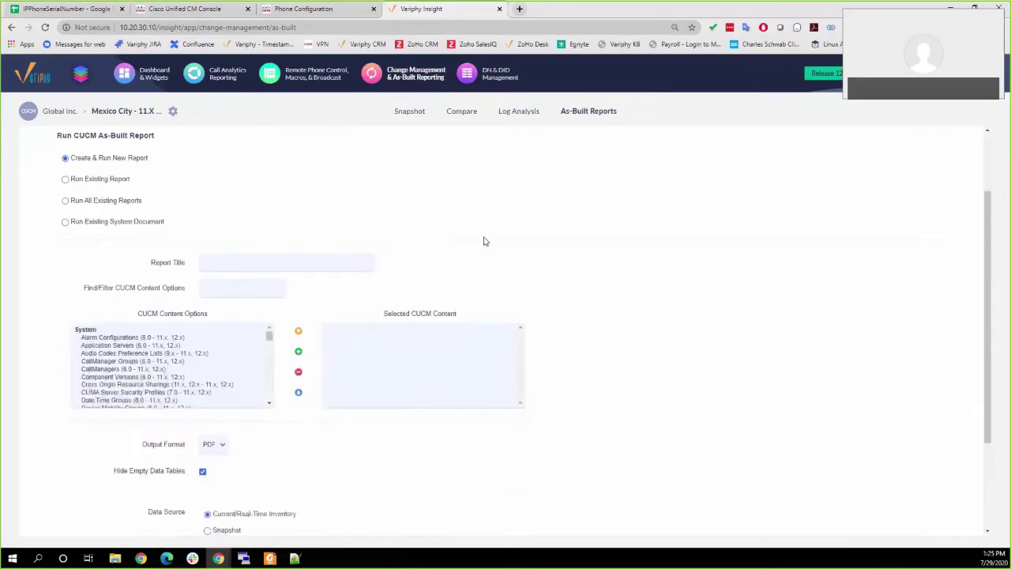
scroll(484, 241, "down", 1)
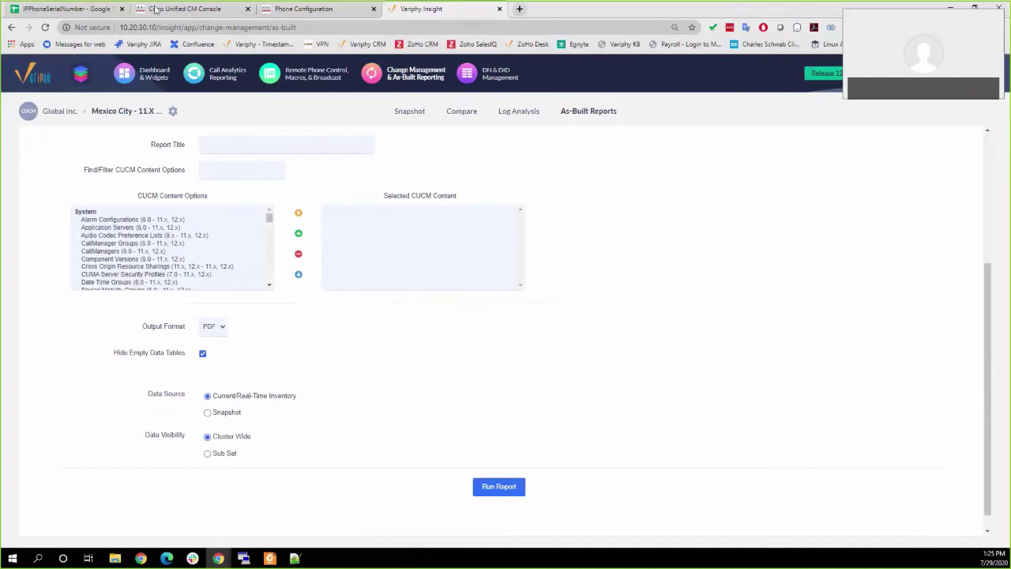
- Switch to the IPPhoneSerialNumber sheet in Google Sheets and examine its columns from device pool through serial number to CTL and ITL data
left_click(35, 13)
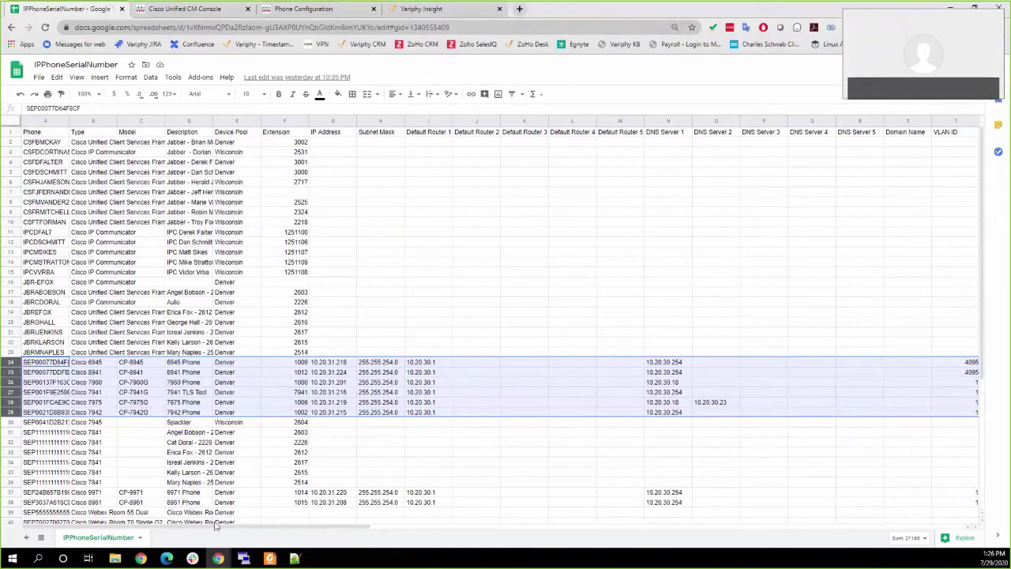
left_click_drag(215, 527, 256, 532)
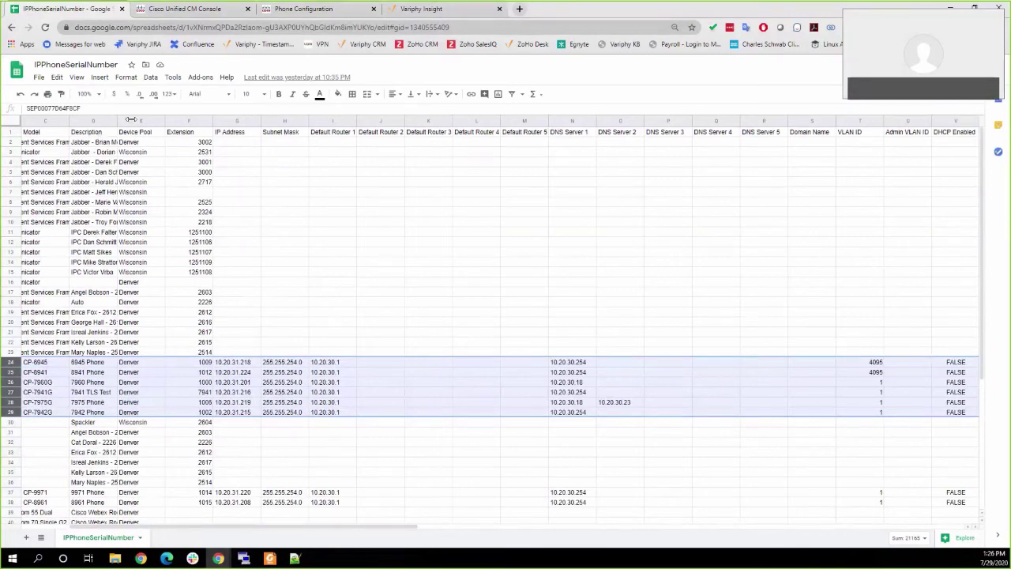
left_click_drag(284, 531, 666, 527)
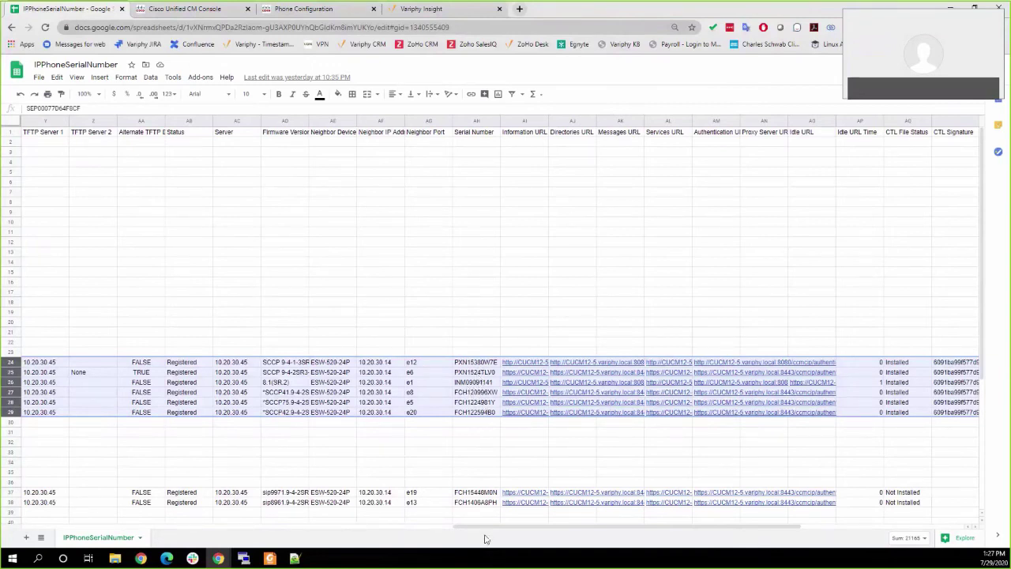
left_click_drag(474, 531, 608, 529)
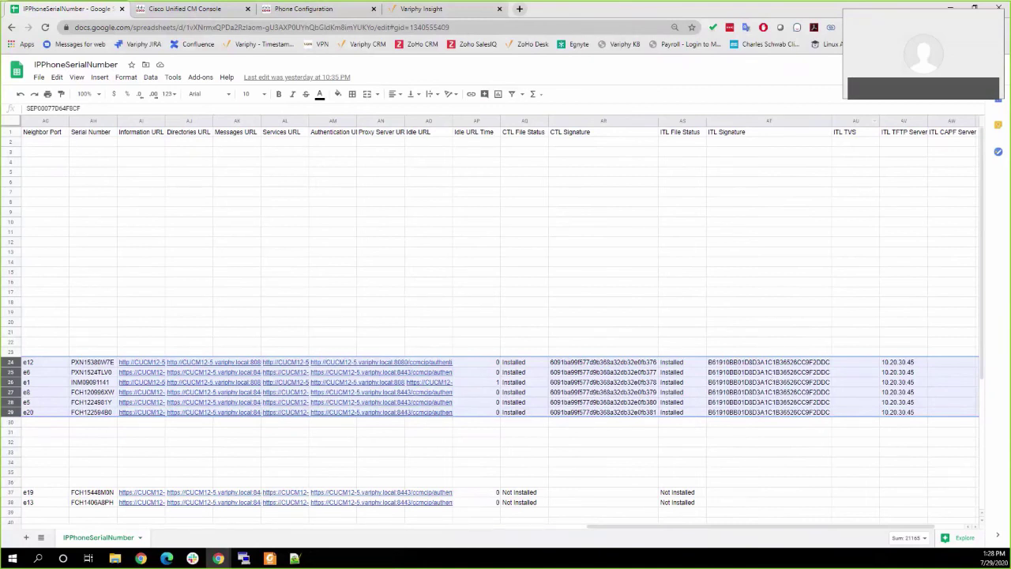
- Return to Variphy Insight's As-Built Reporting, browse the CUCM Content Options list, and open the cluster's Snapshots list
left_click(419, 9)
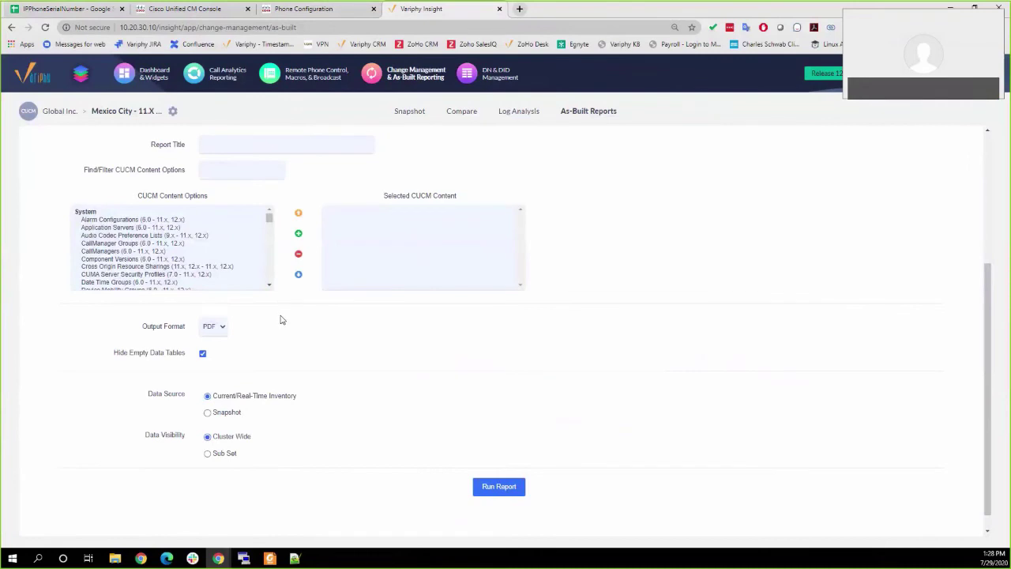
scroll(290, 323, "up", 3)
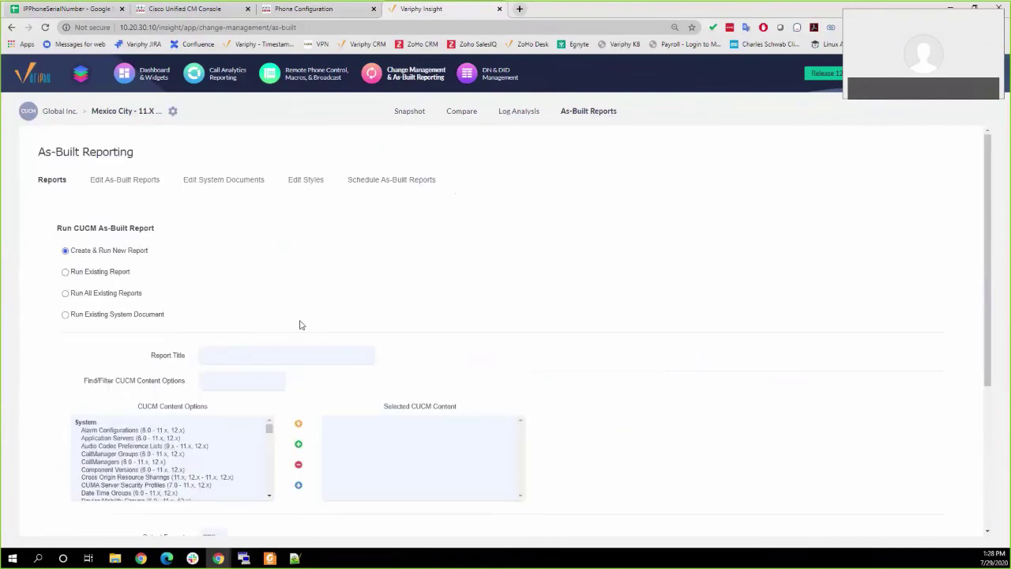
scroll(192, 443, "down", 3)
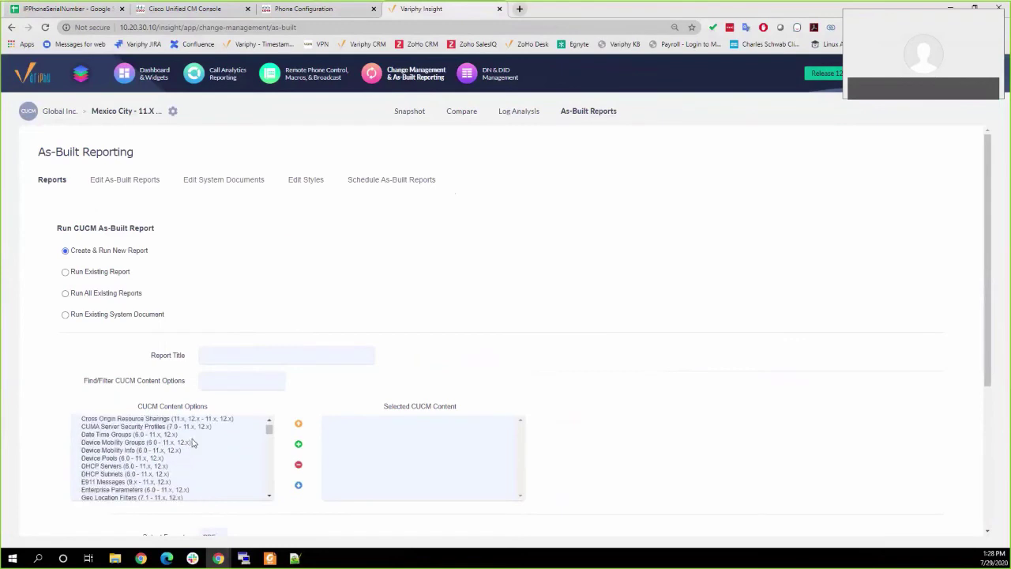
scroll(192, 443, "down", 5)
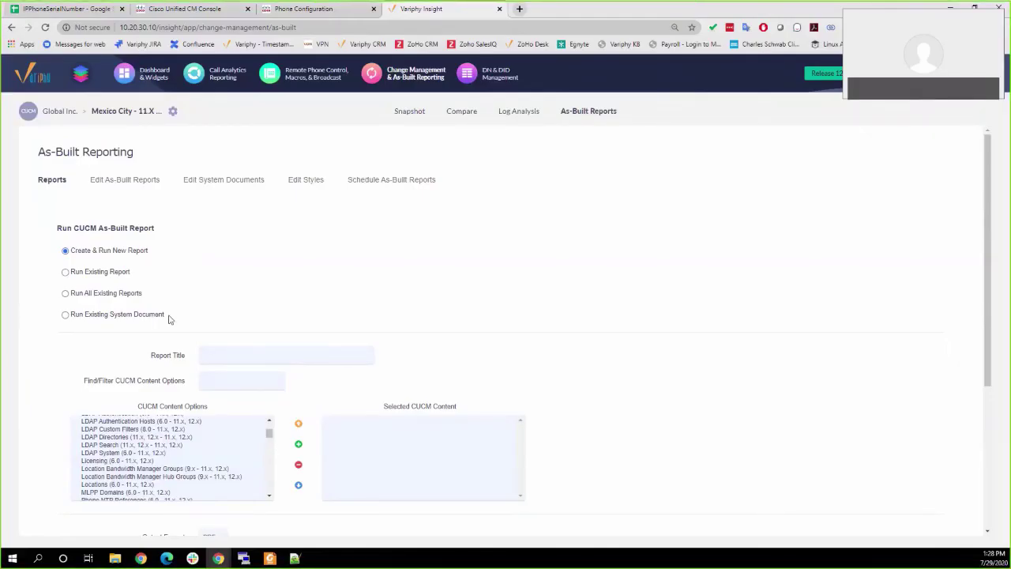
left_click(406, 113)
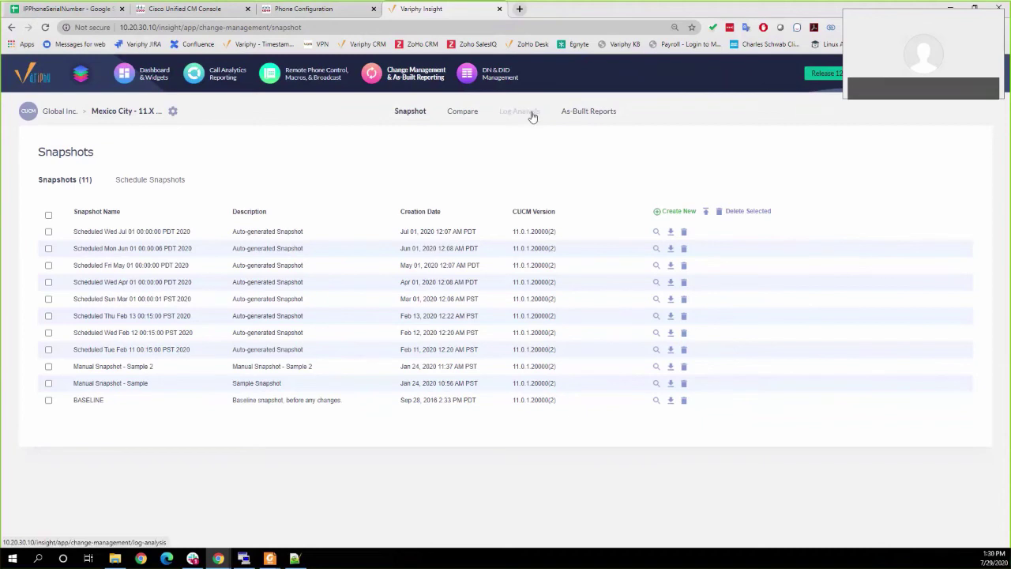
- Switch to Cisco Unified Real Time Monitoring Tool, view the Download Audit Logs node, time and directory settings, and cancel the wizard
left_click(245, 559)
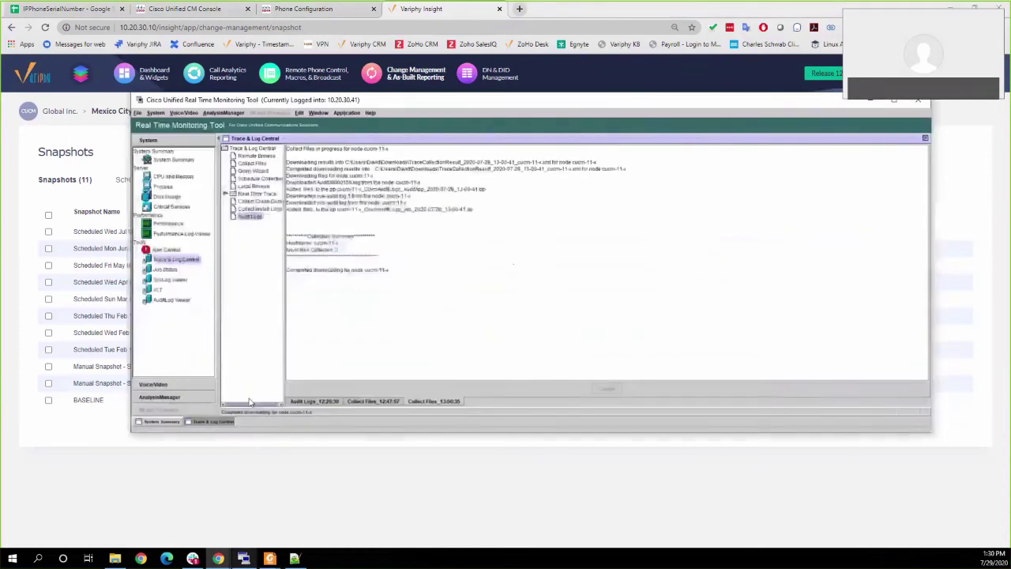
double_click(250, 218)
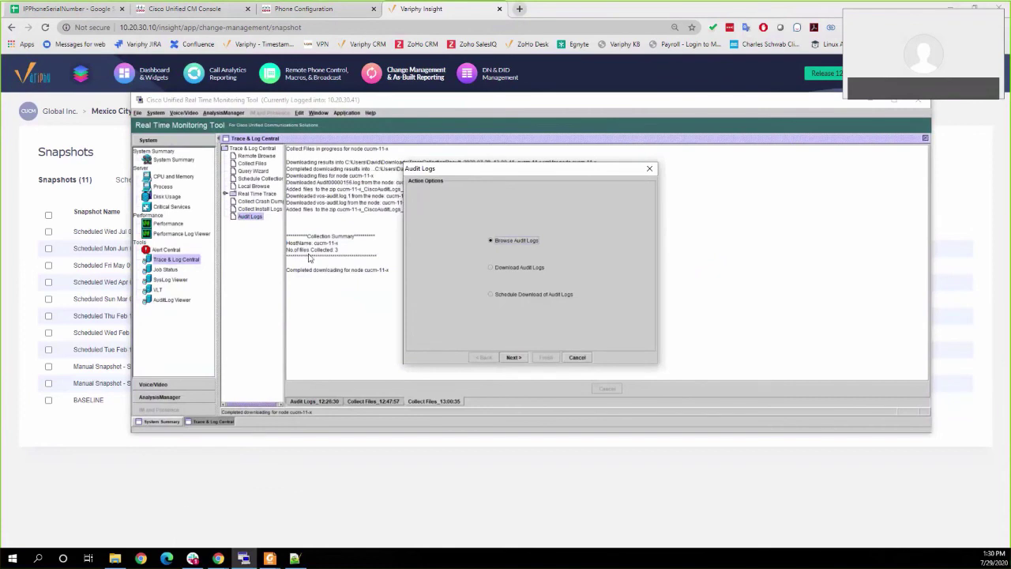
left_click(523, 268)
left_click(513, 357)
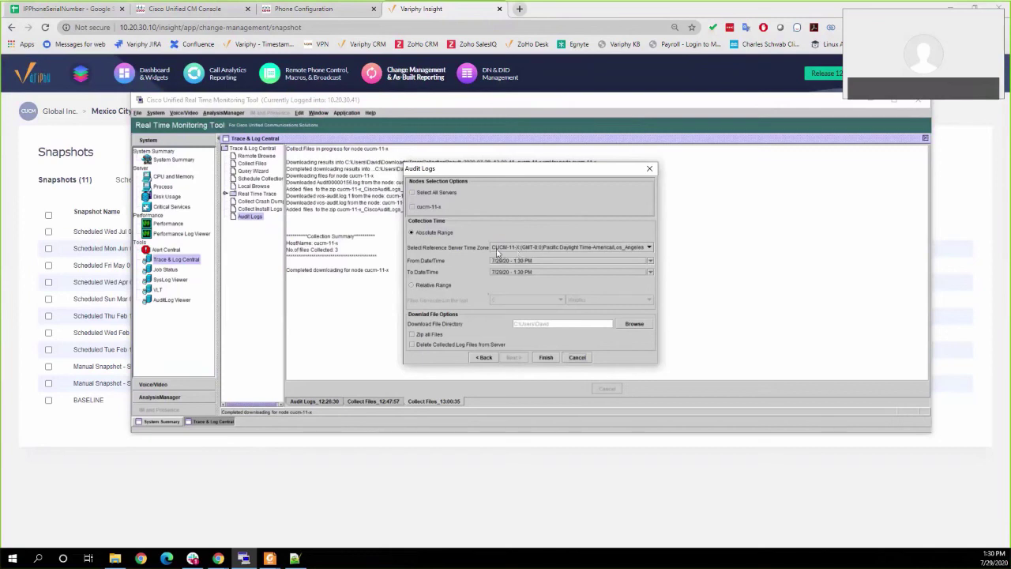
left_click(578, 358)
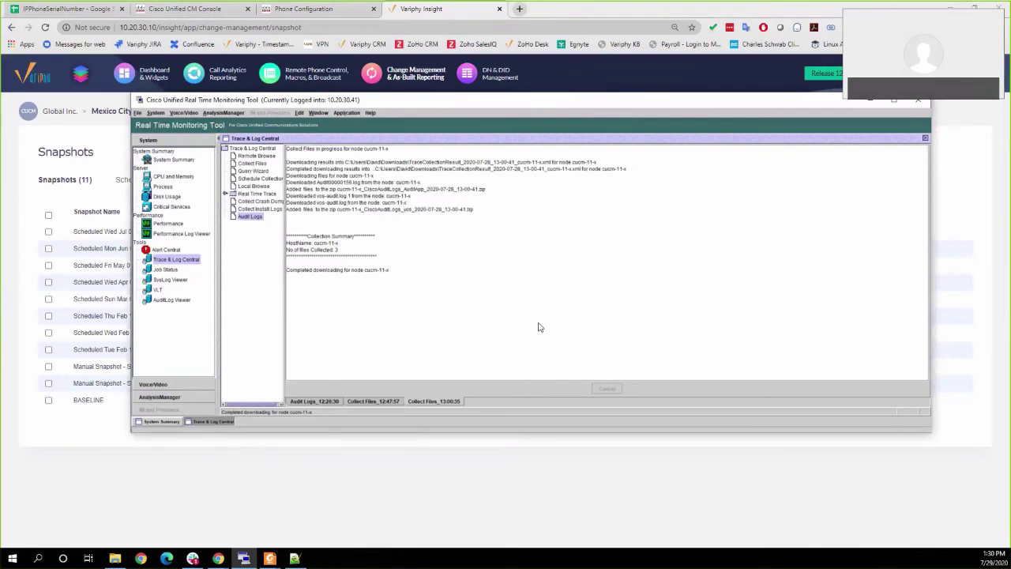
- Return to Variphy Insight, open the Scheduled Wed Jul 01 2020 snapshot, and view the details of its Location A device pool
left_click(486, 506)
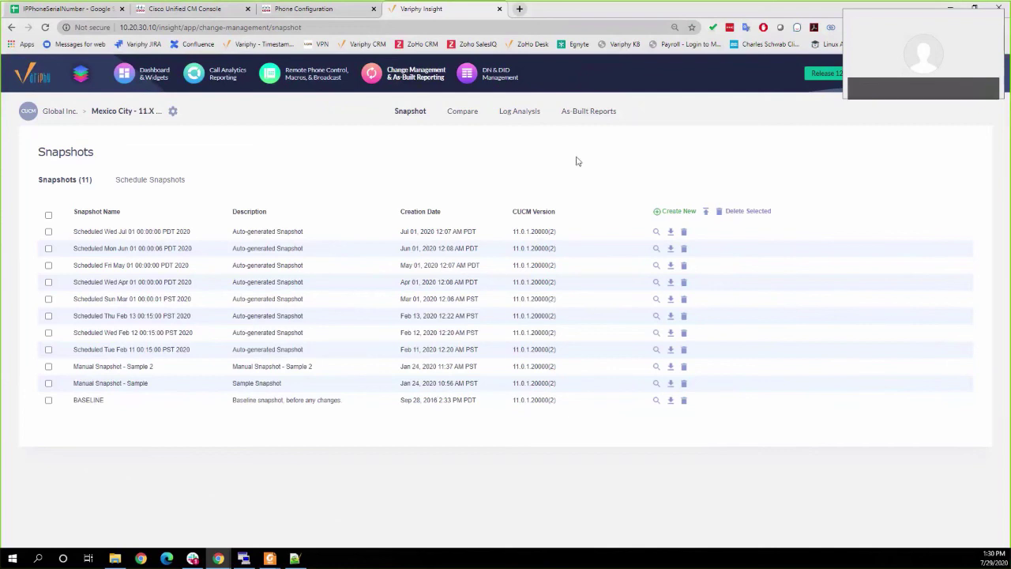
left_click(656, 233)
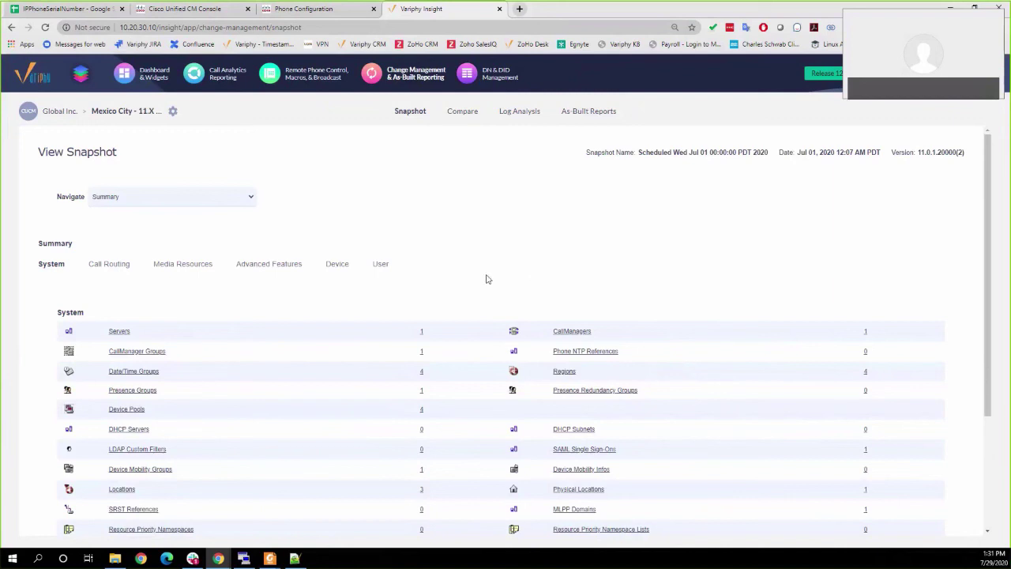
scroll(466, 290, "down", 1)
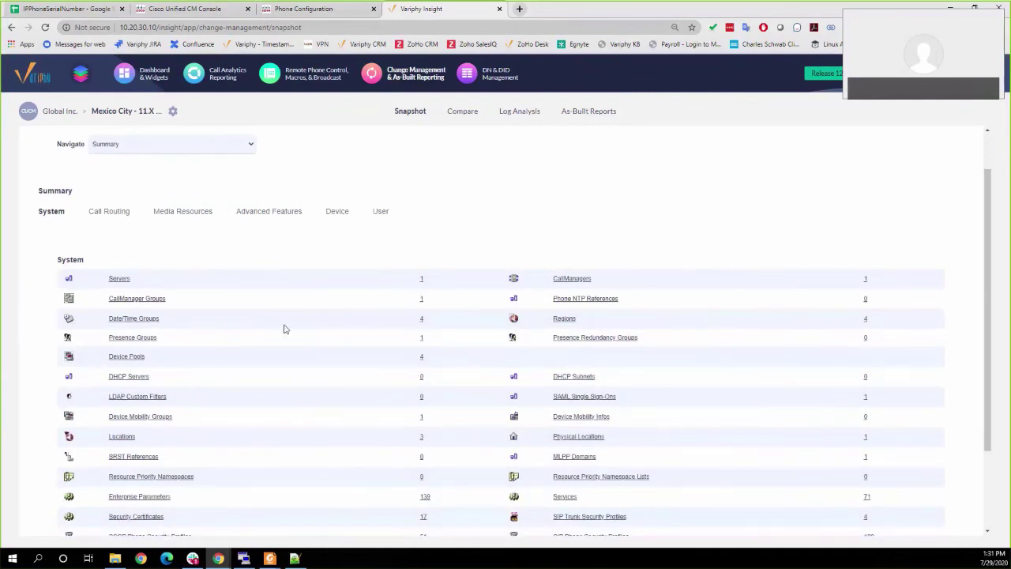
left_click(128, 357)
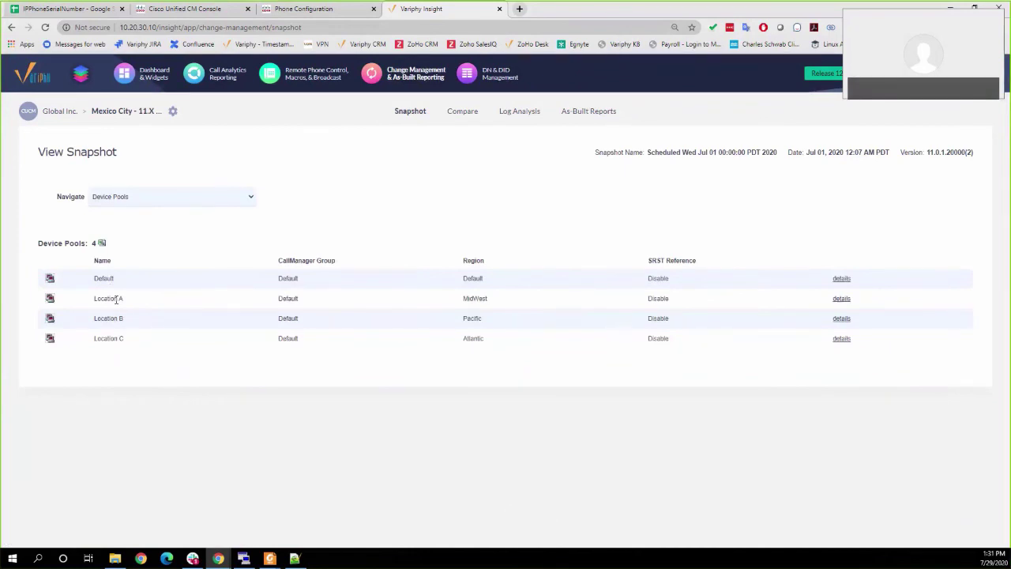
left_click(839, 301)
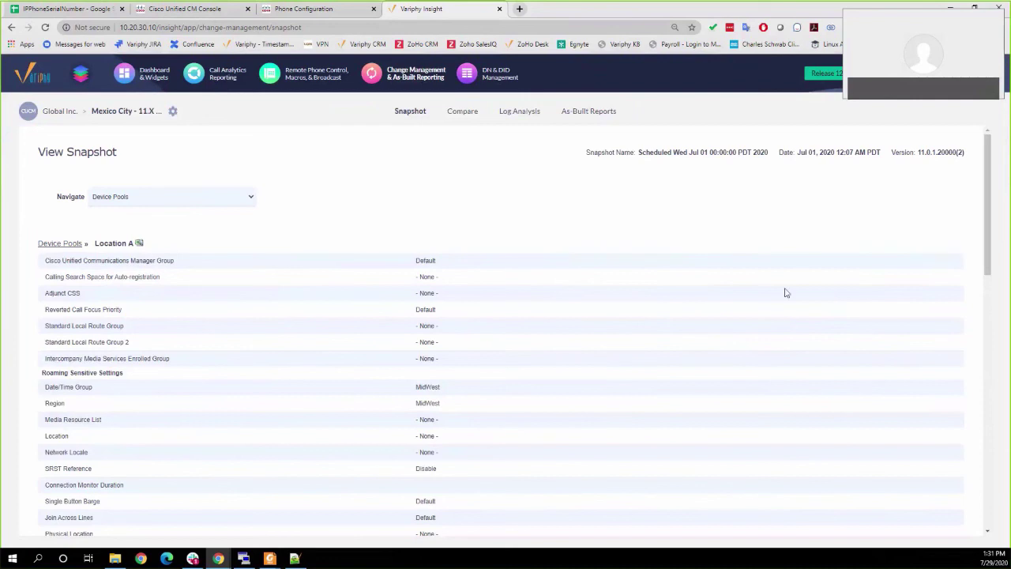
- Switch to Cisco Unified Real Time Monitoring Tool and list the job status for node cucm-11-x
left_click(243, 558)
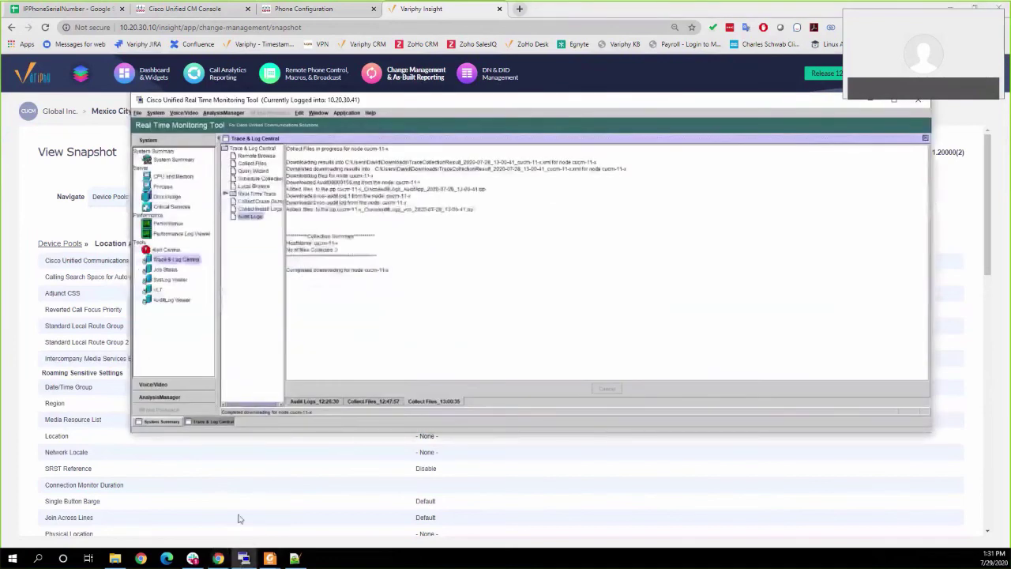
left_click(166, 271)
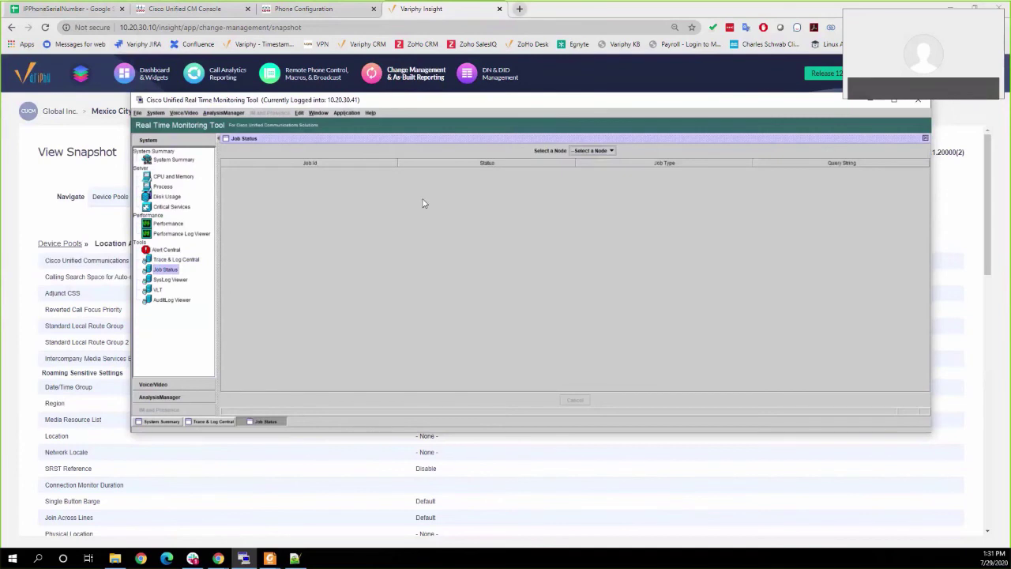
left_click(581, 152)
left_click(585, 168)
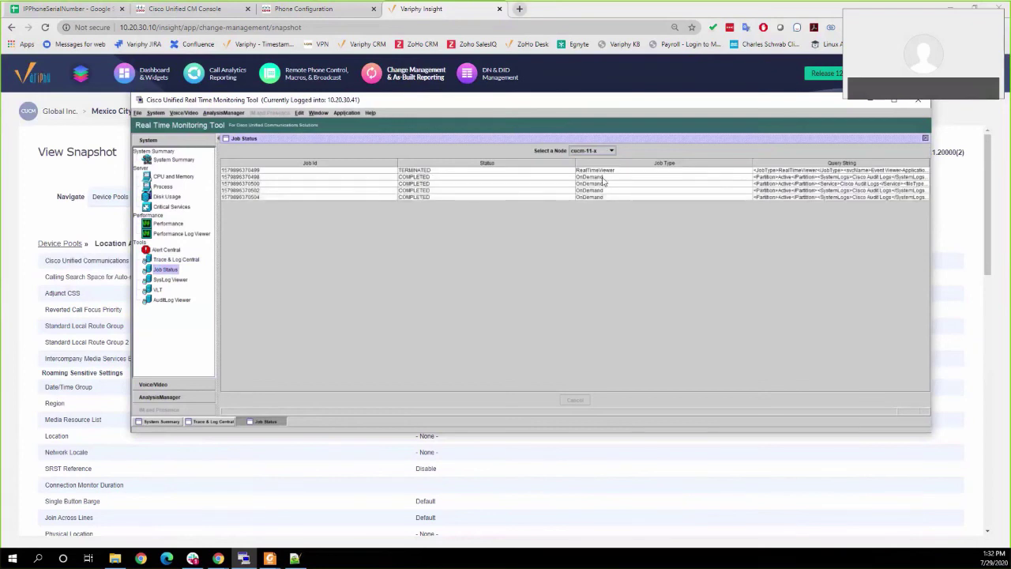
- Examine the full query string of the first completed OnDemand audit log job, close its details, and reload Job Status
left_click(280, 170)
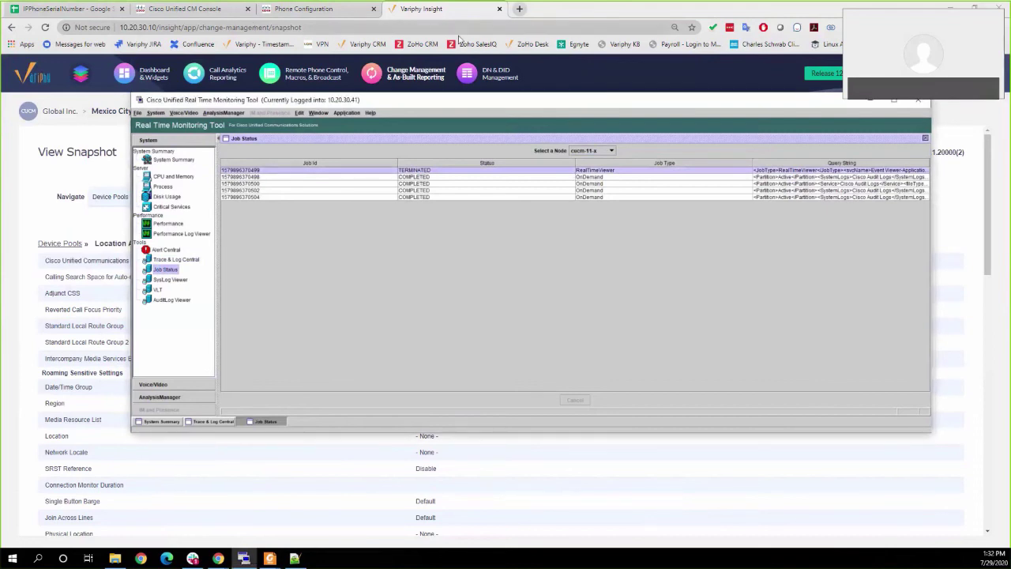
left_click(336, 177)
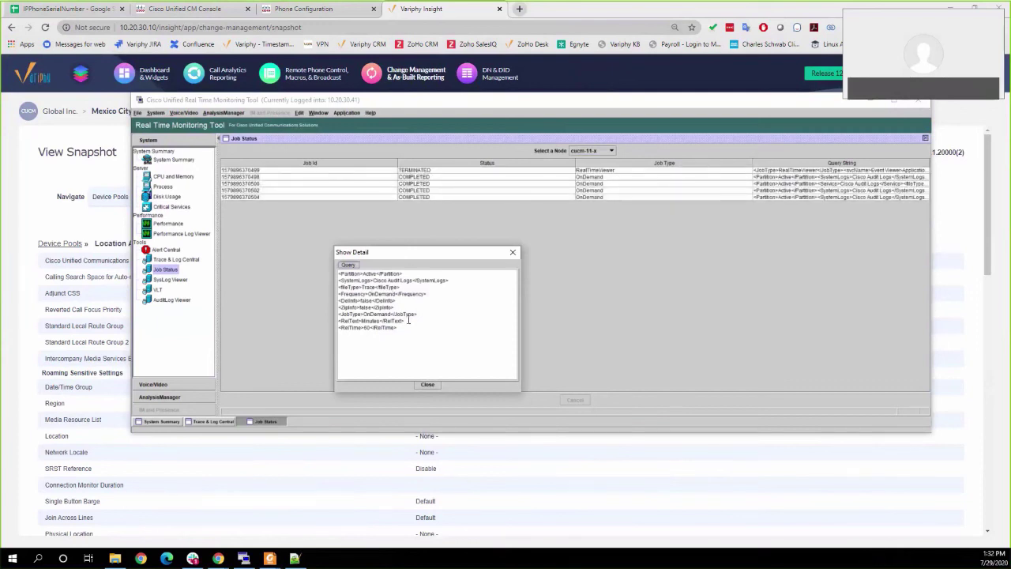
left_click_drag(397, 327, 338, 274)
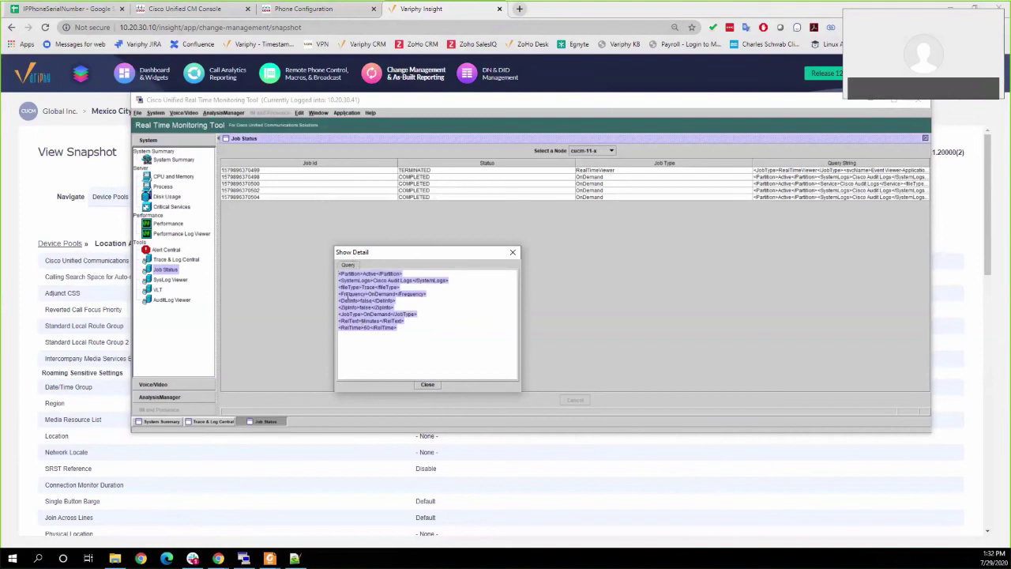
left_click(423, 385)
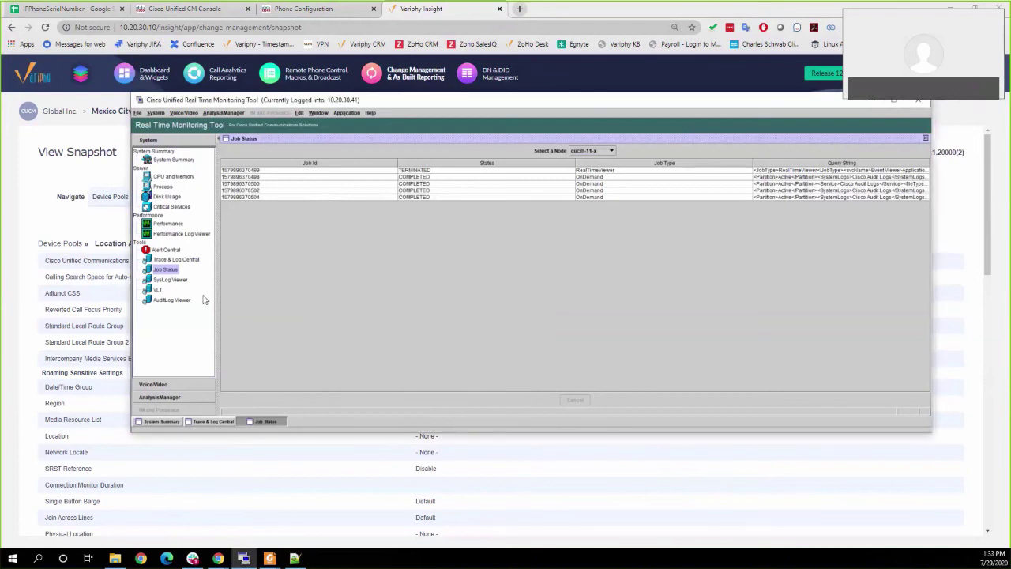
left_click(189, 271)
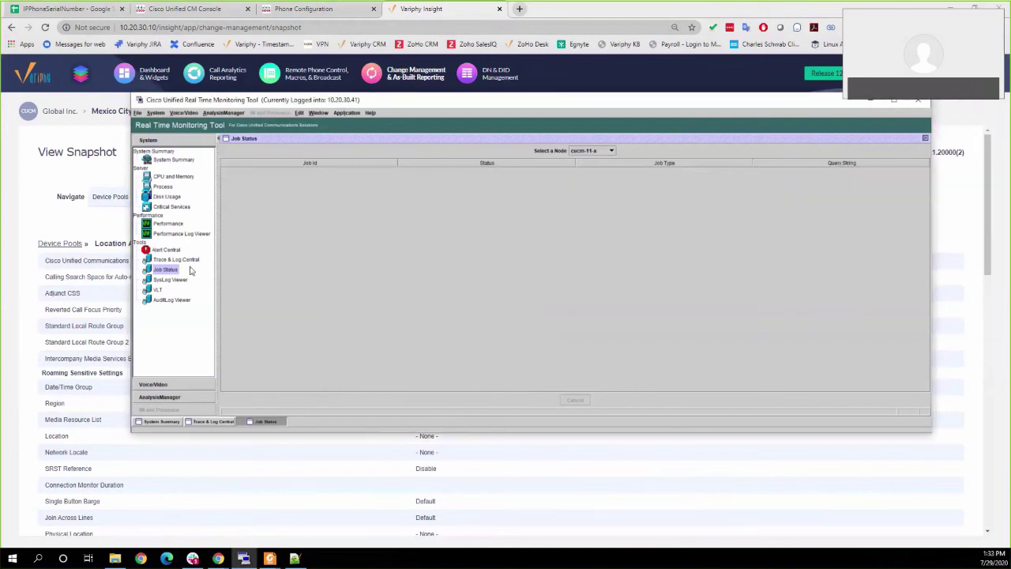